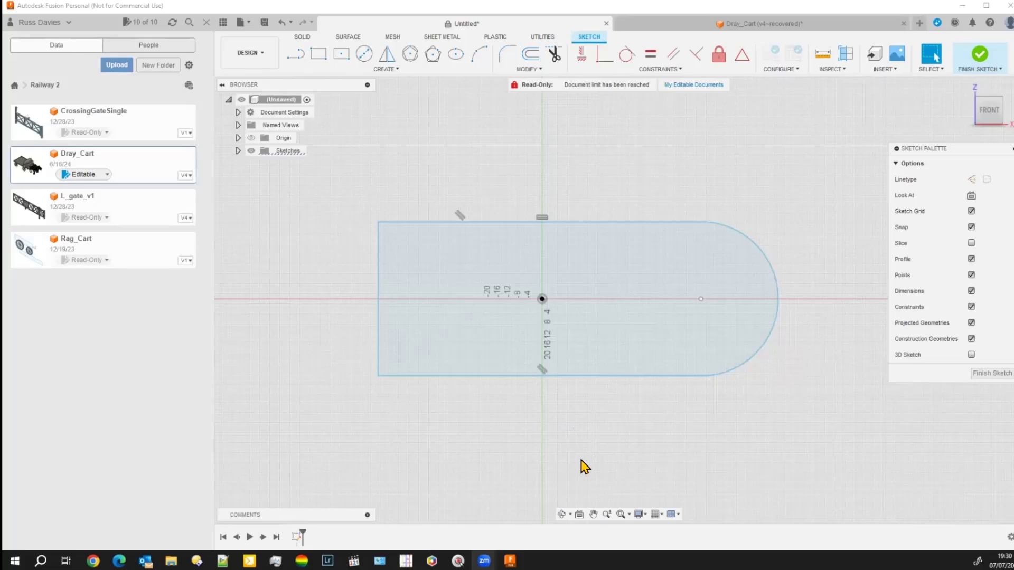
- Close the project data panel to enlarge the sketch canvas
scroll(590, 437, "up", 1)
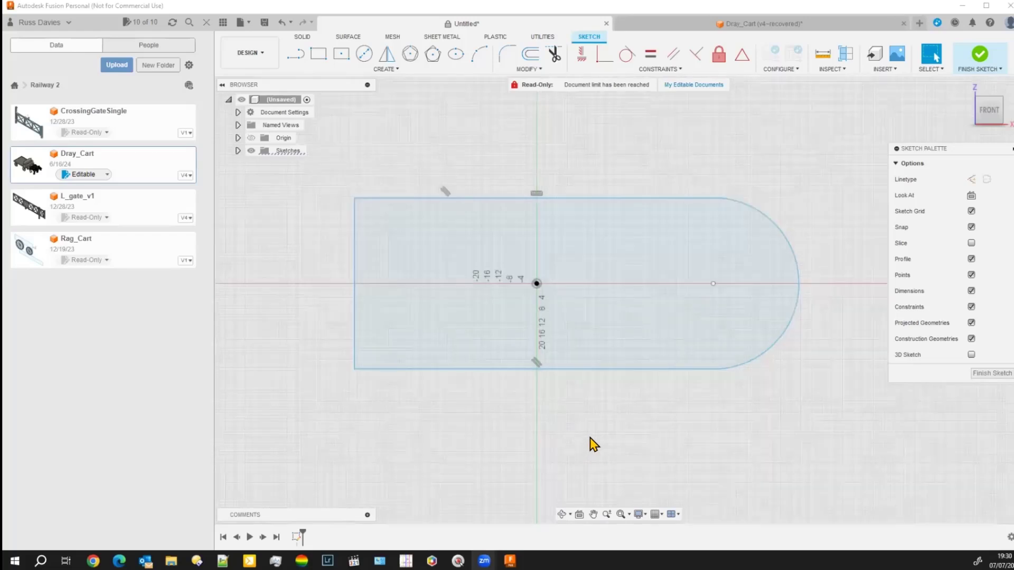
scroll(590, 437, "down", 2)
scroll(590, 437, "up", 1)
scroll(801, 350, "up", 1)
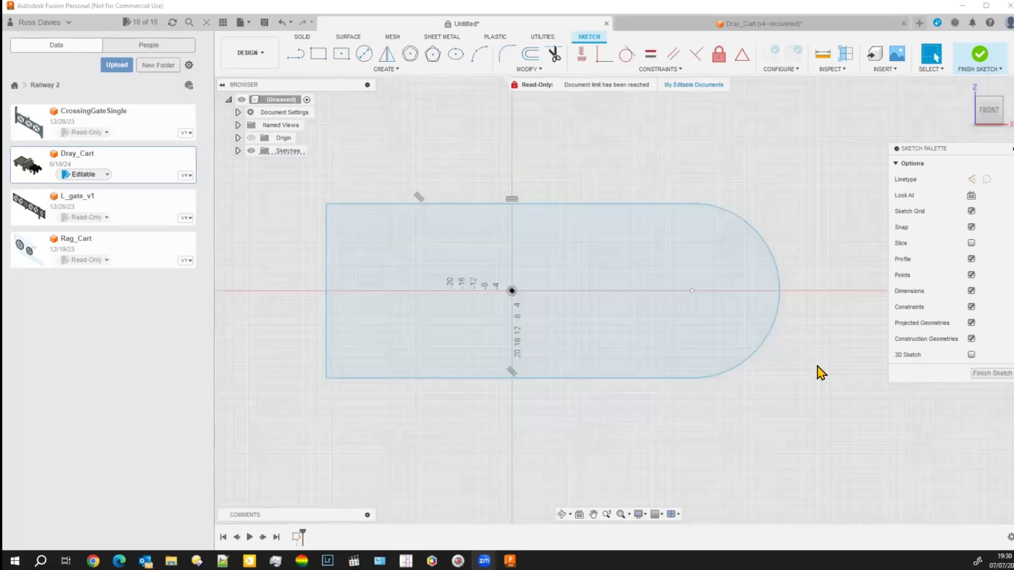
left_click(222, 22)
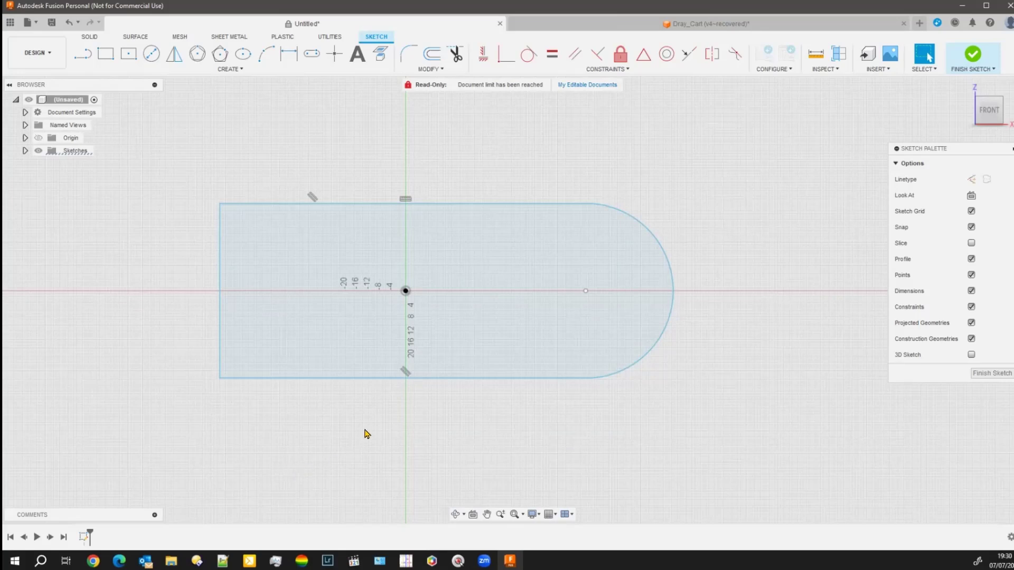
- Offset the round-ended window outline outward by 3 mm
left_click(432, 69)
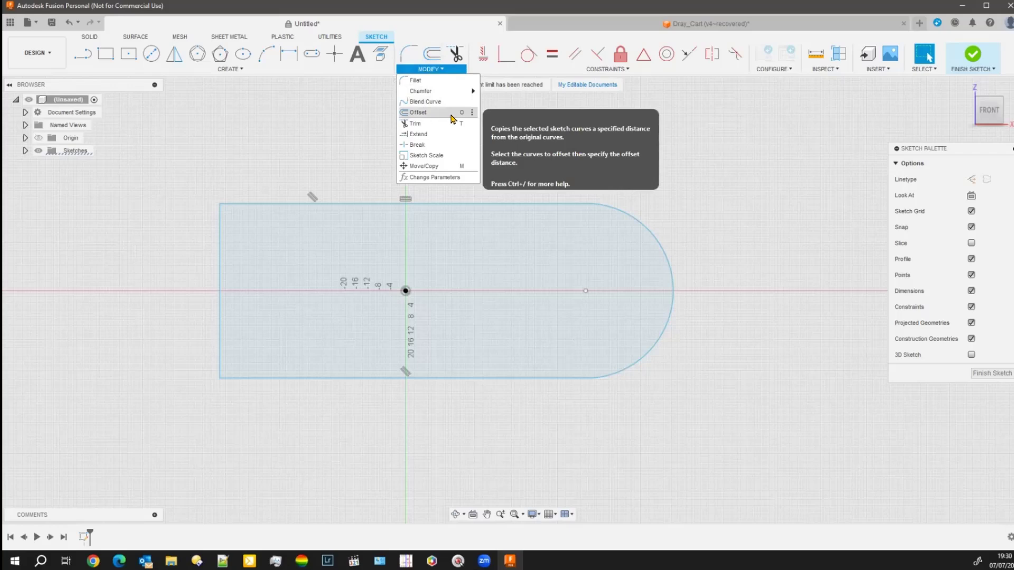
left_click(367, 110)
left_click(435, 54)
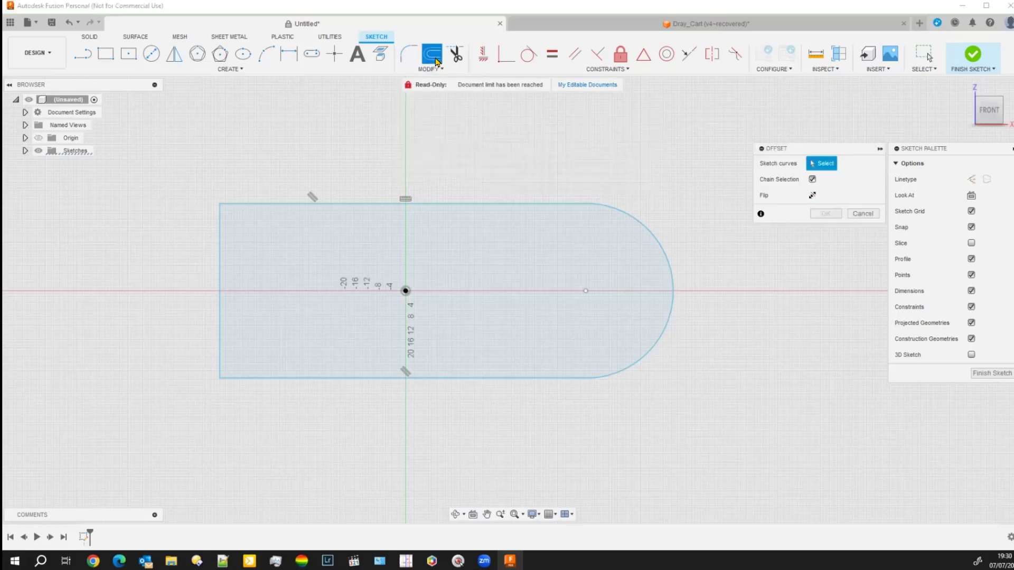
left_click(503, 205)
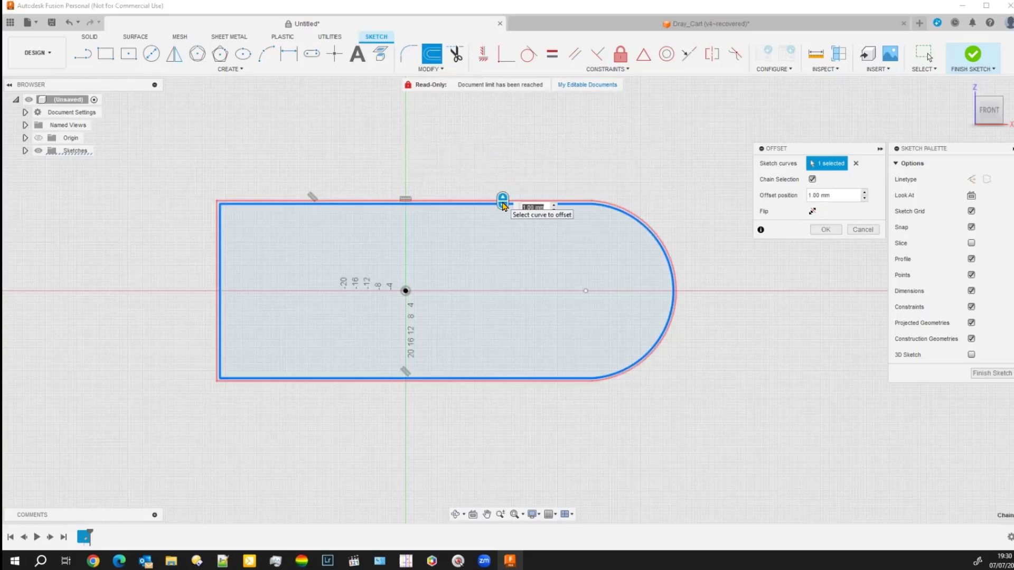
scroll(503, 205, "down", 1)
scroll(503, 205, "up", 5)
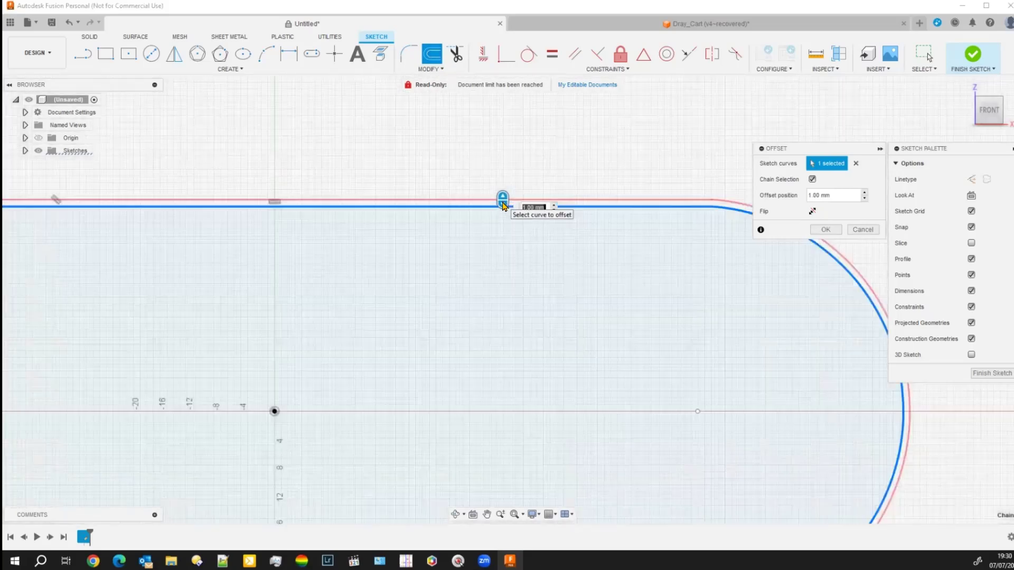
scroll(502, 198, "up", 3)
left_click_drag(502, 196, 502, 173)
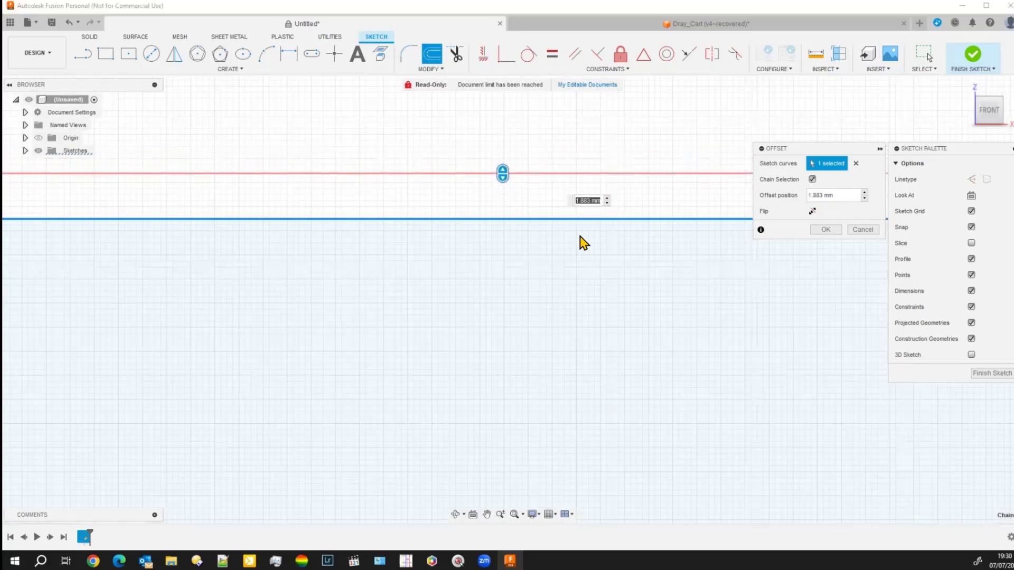
scroll(561, 303, "down", 5)
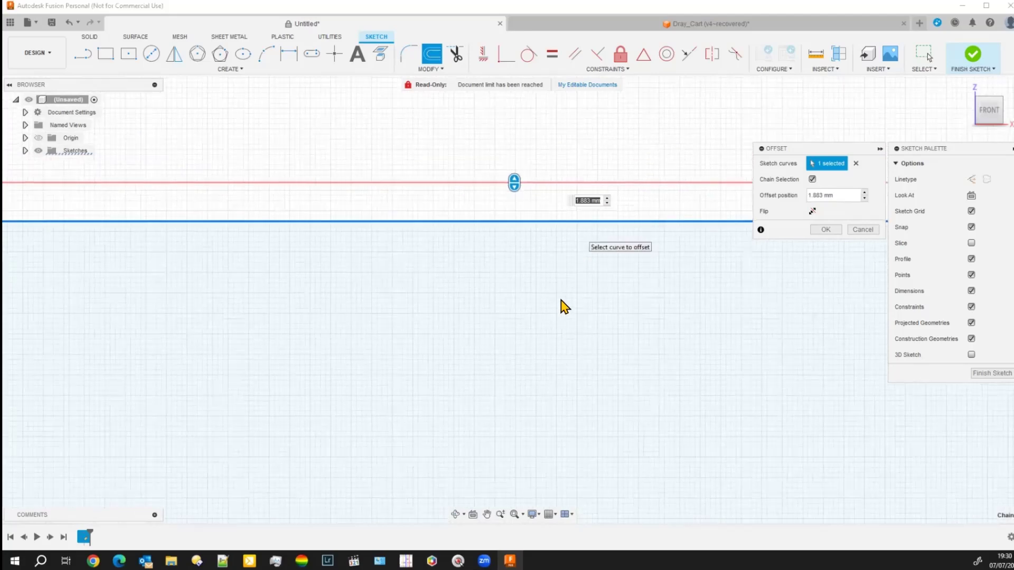
middle_click_drag(553, 268, 523, 175)
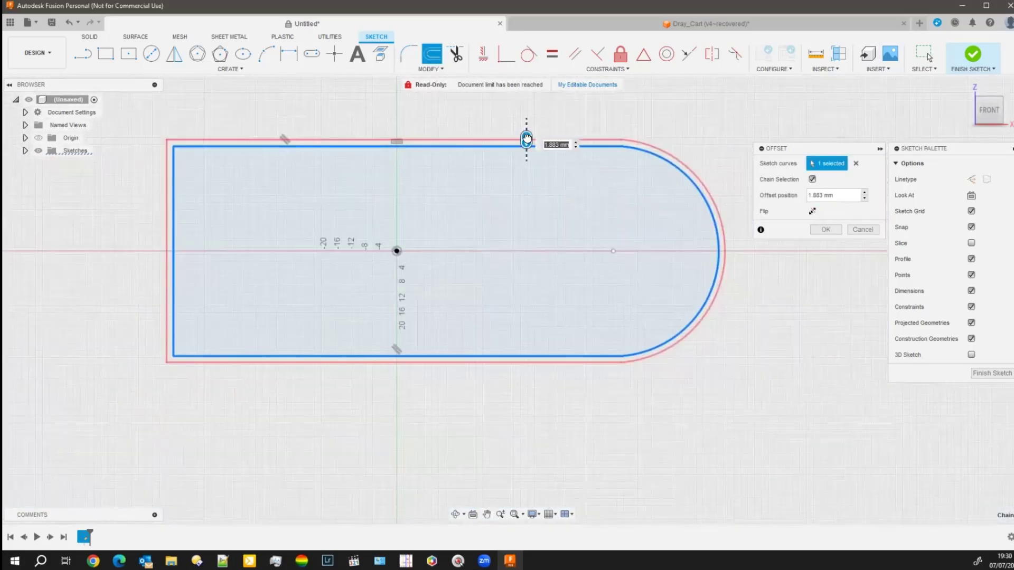
left_click_drag(526, 138, 526, 133)
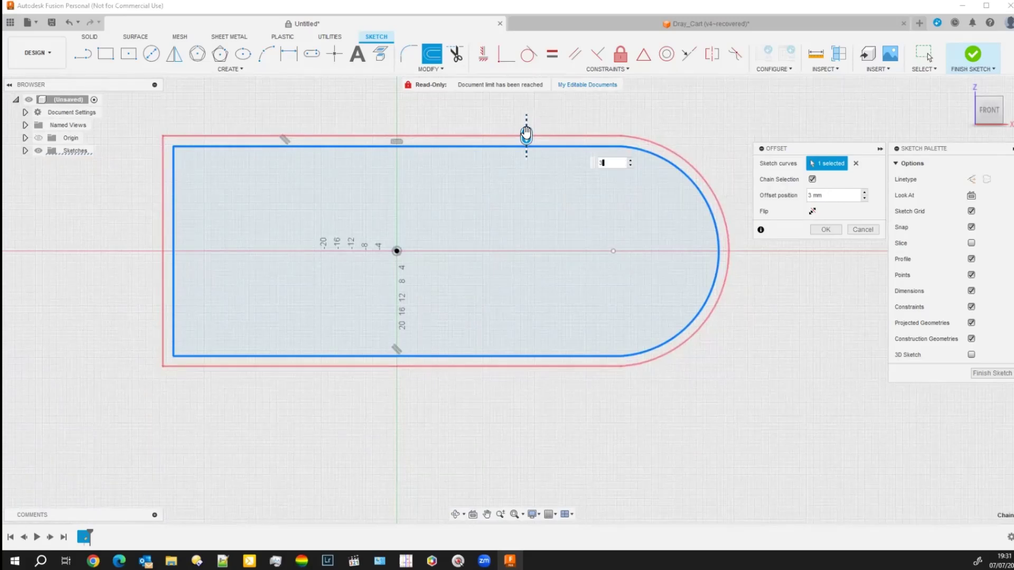
key("Return")
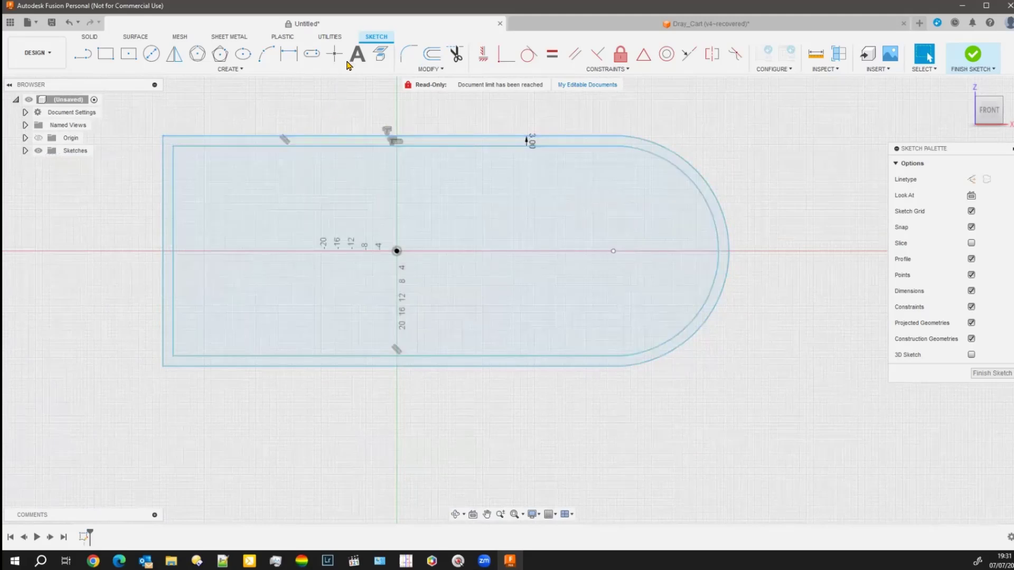
left_click(432, 61)
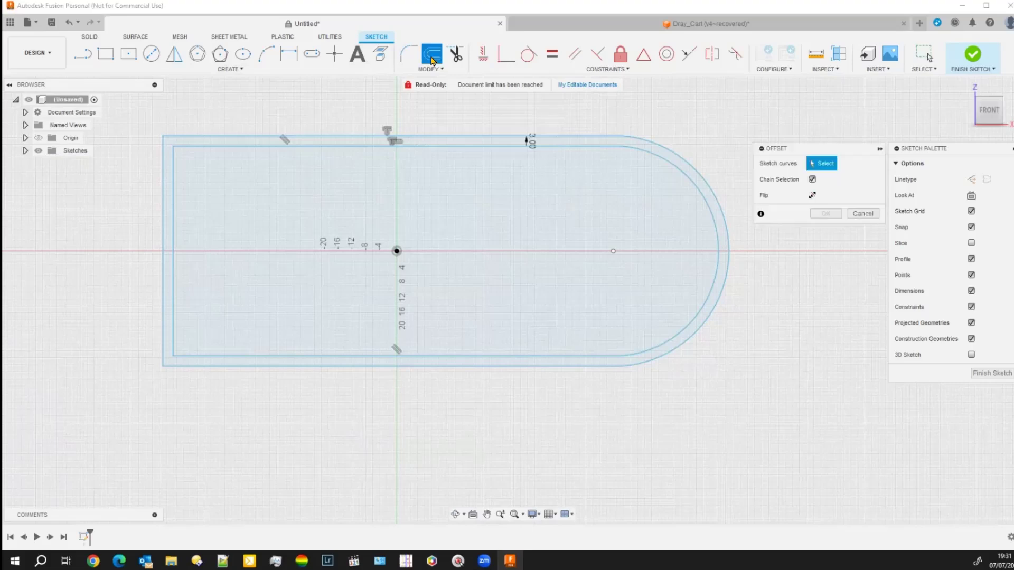
left_click(483, 136)
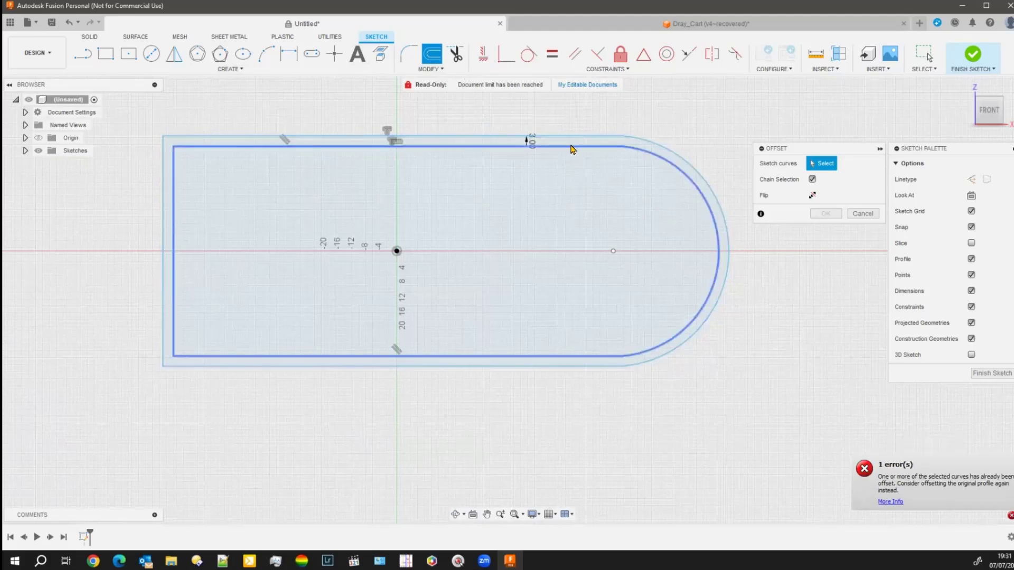
left_click(864, 214)
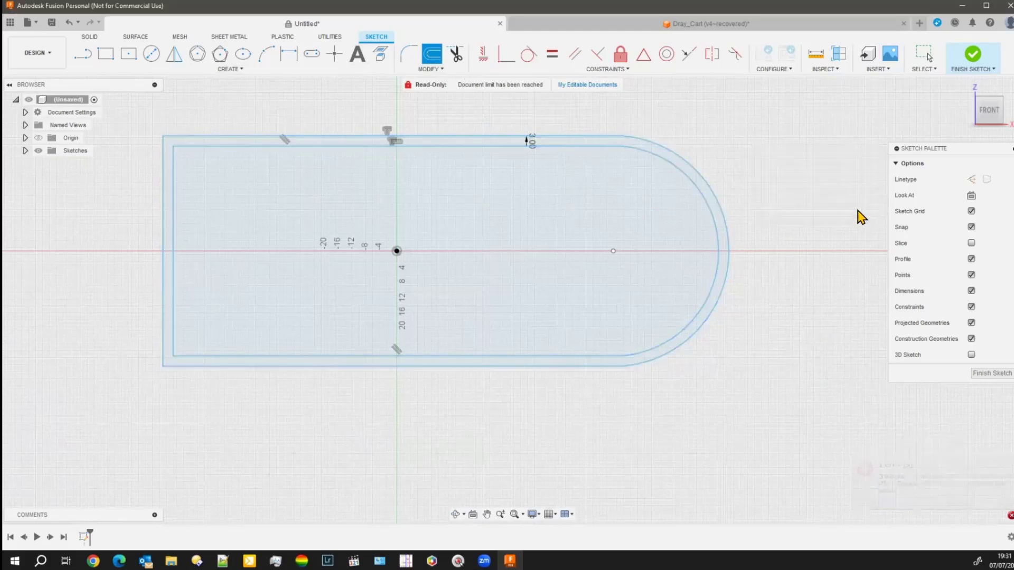
- Offset the original outline inward by about 3 mm, between the outer profile and the centre, and finish the sketch
left_click(432, 54)
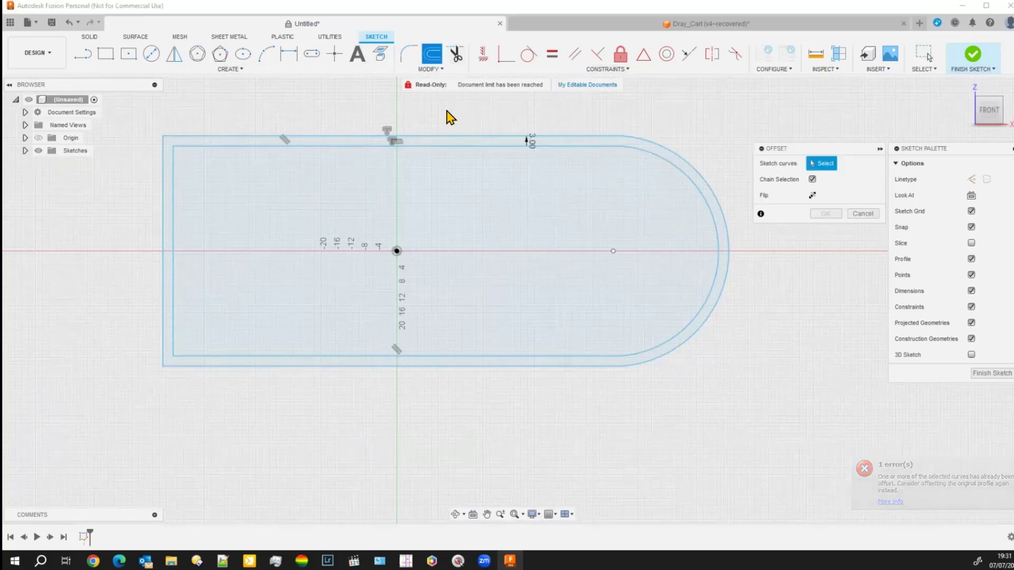
left_click(458, 155)
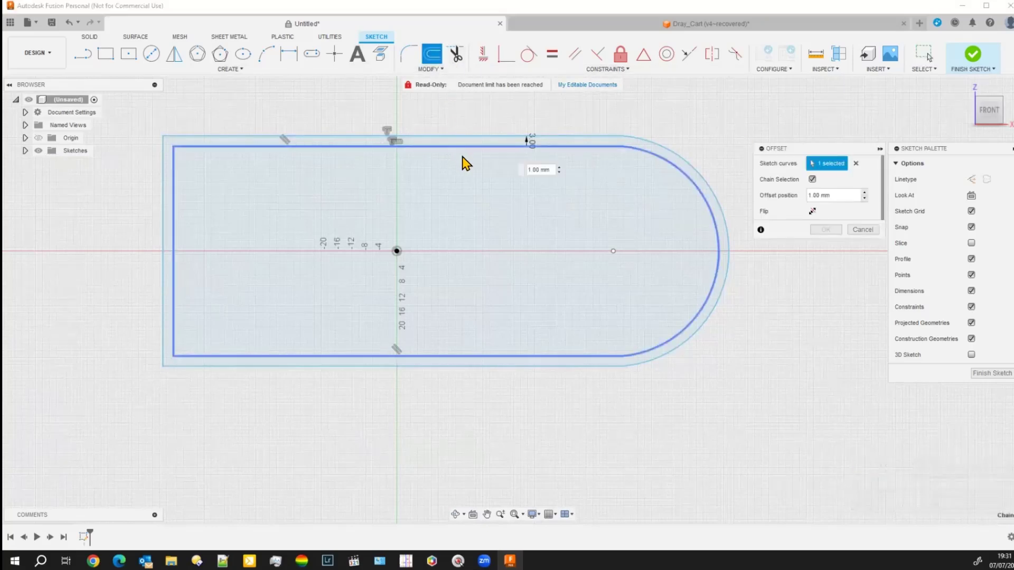
left_click_drag(455, 143, 455, 157)
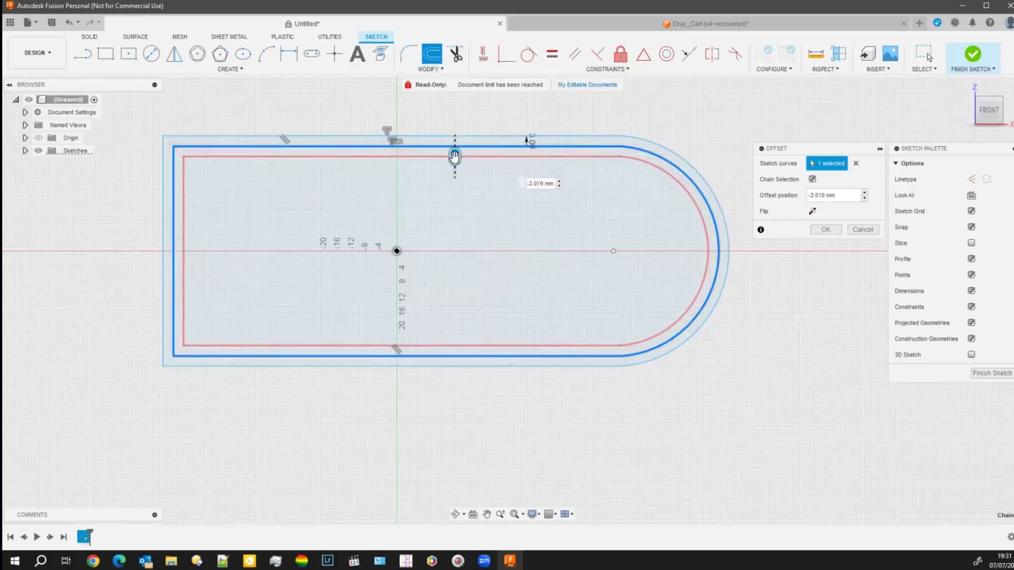
left_click(828, 231)
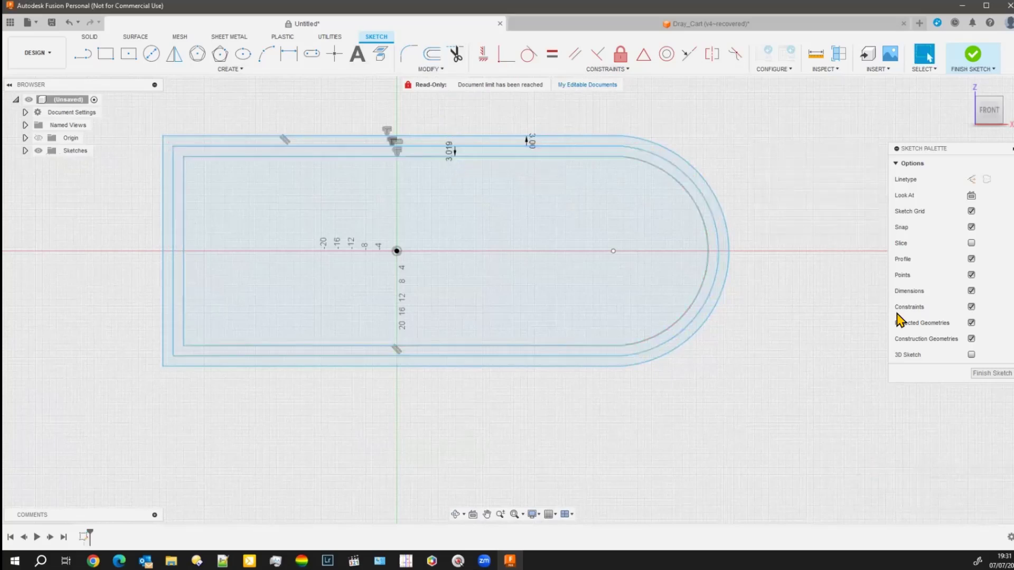
left_click(992, 373)
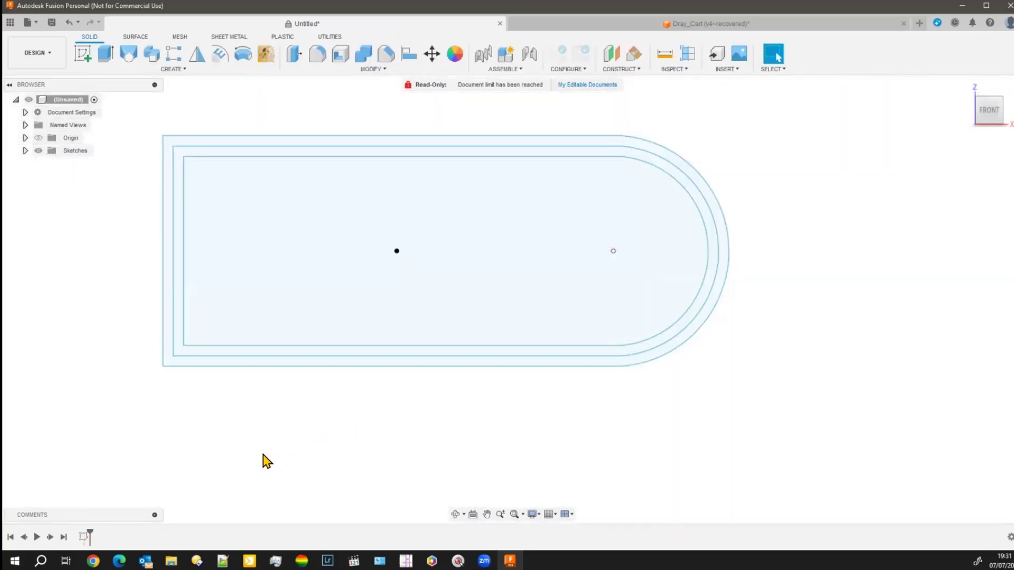
- Extrude the outer ring profile by about -8.2 mm as a new body
middle_click_drag(249, 450, 263, 421, "shift")
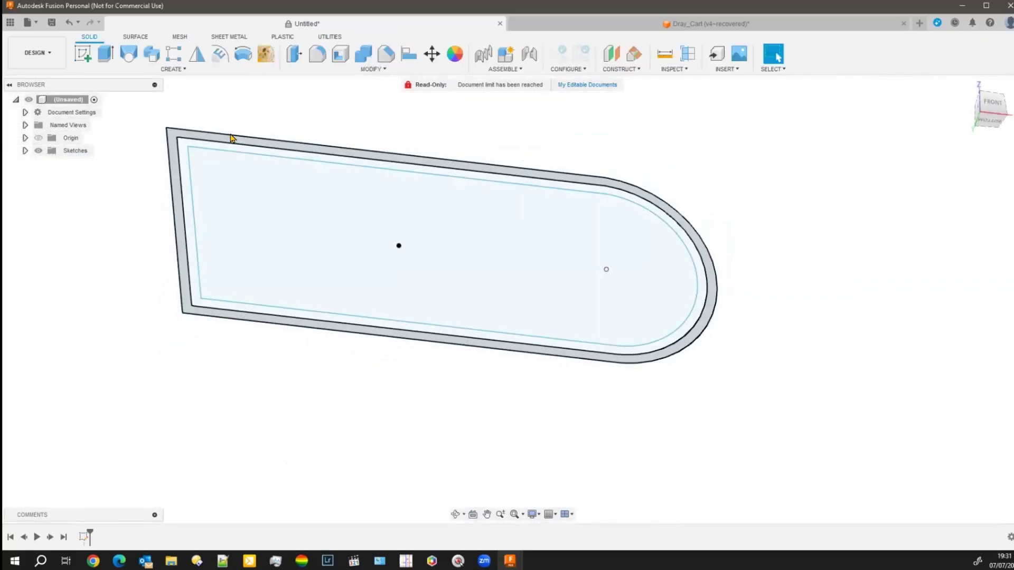
left_click(175, 140)
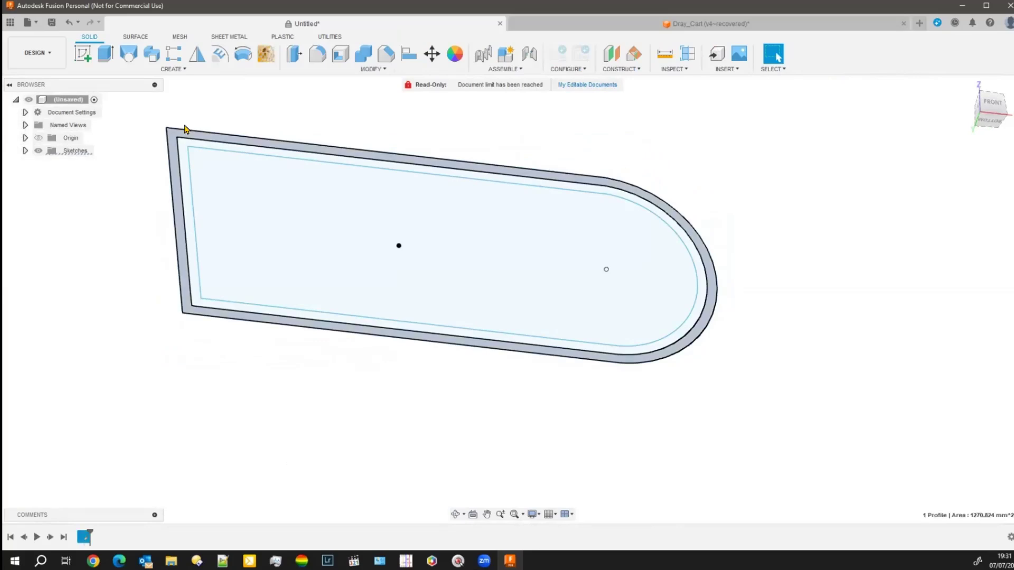
left_click(106, 53)
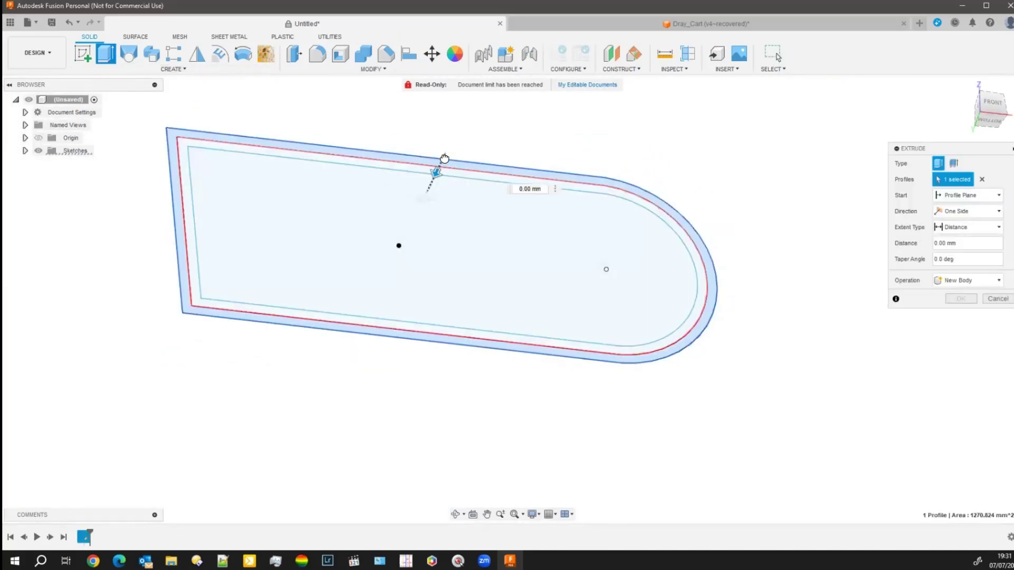
left_click_drag(444, 158, 453, 135)
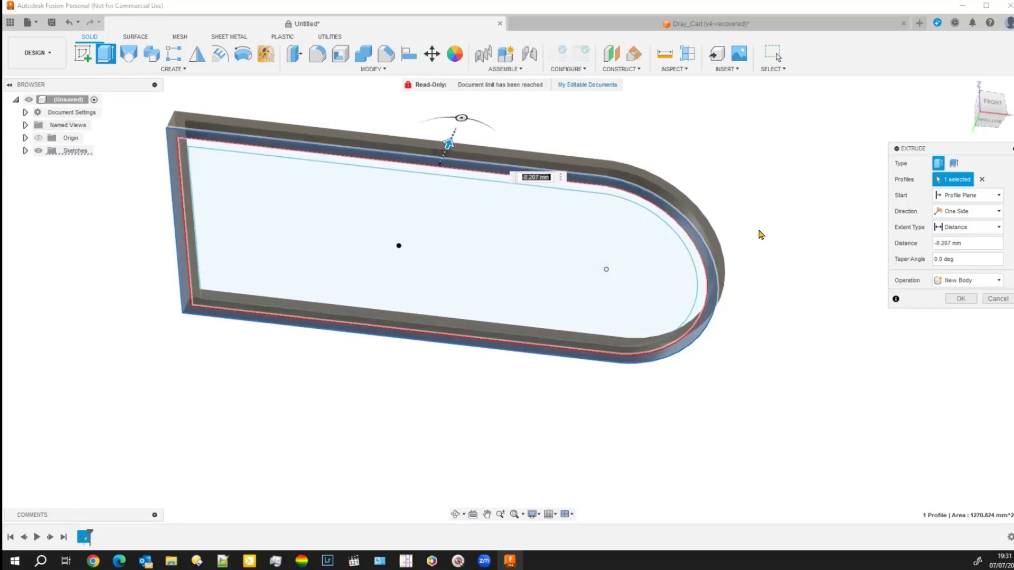
left_click(957, 299)
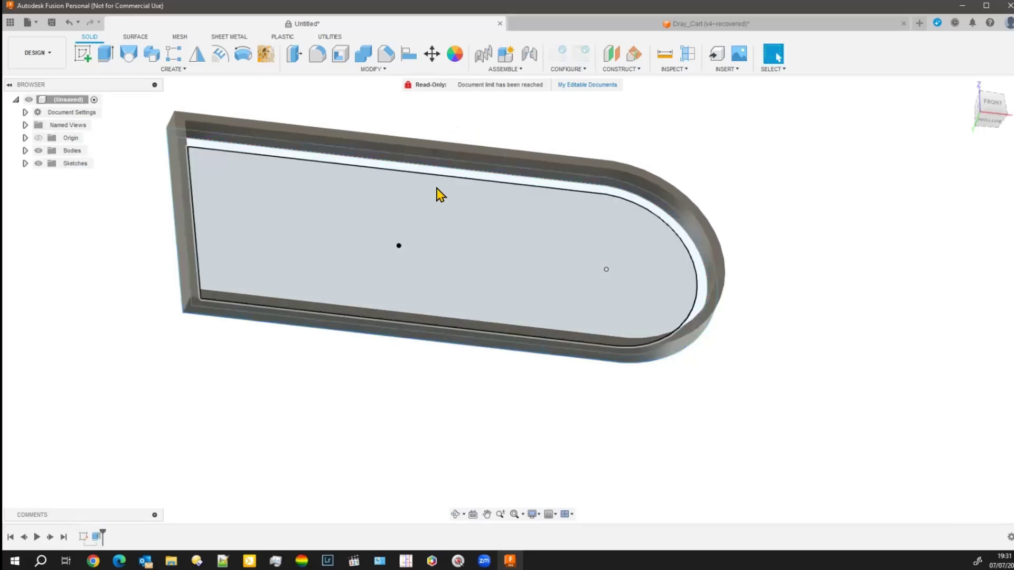
- Extrude the inner ring profile by about -4.4 mm, joined to the outer frame, and hide the sketches
left_click(441, 171)
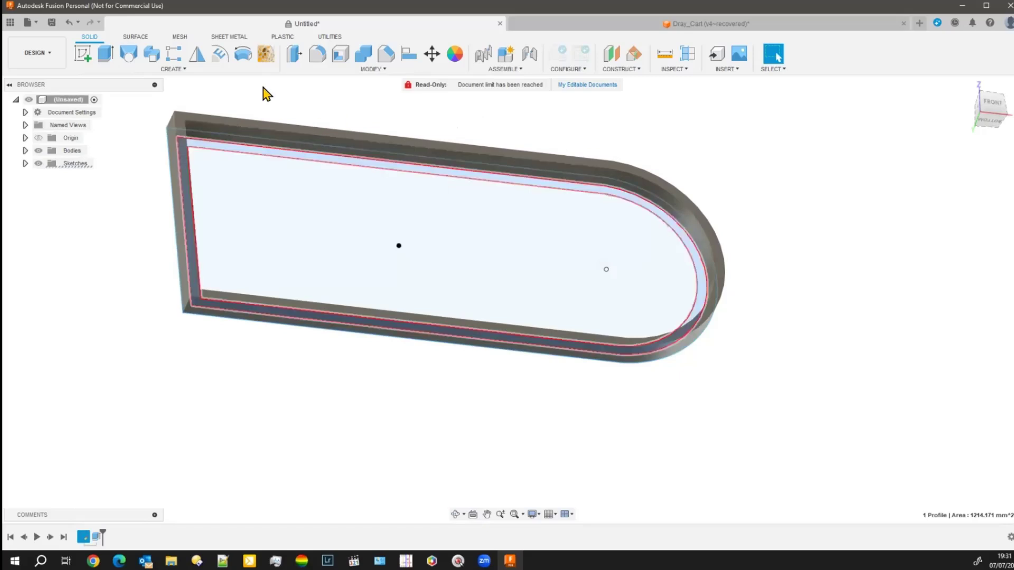
left_click(106, 54)
left_click_drag(440, 185, 445, 161)
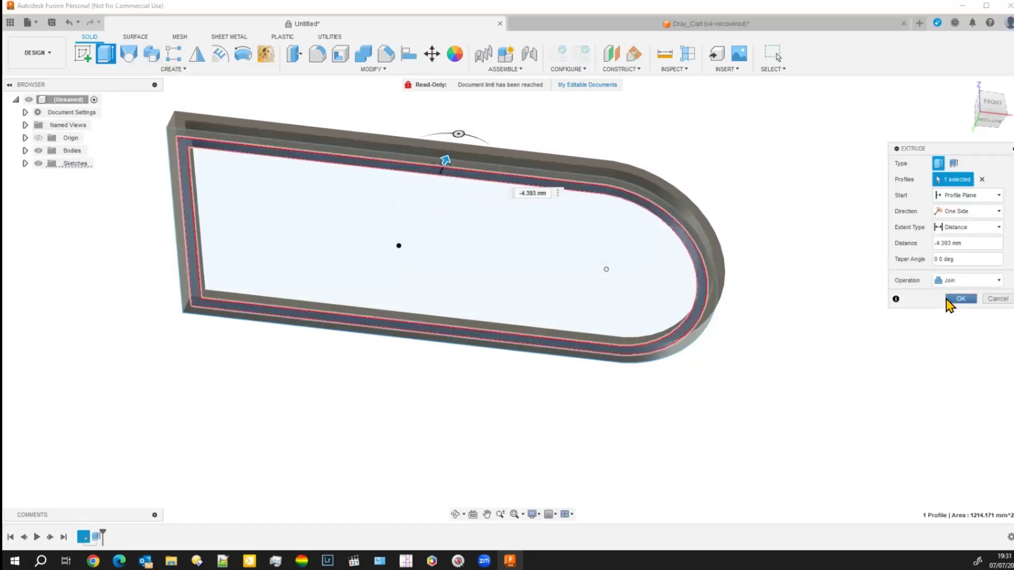
left_click(960, 299)
left_click(38, 163)
mouse_move(74, 252)
middle_mouse_down("shift")
mouse_move(90, 296)
mouse_move(70, 310)
mouse_move(31, 290)
middle_mouse_up("shift")
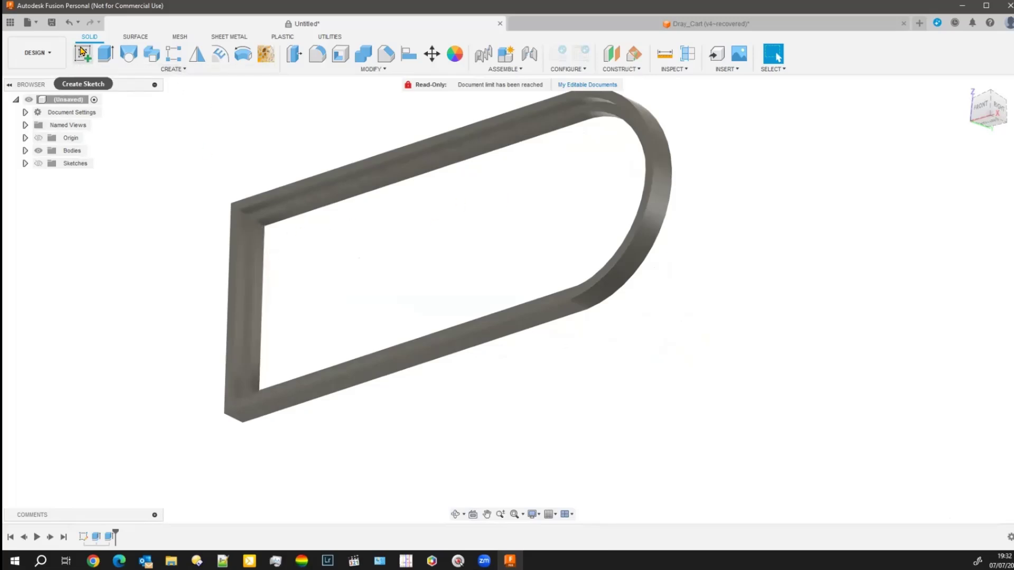
- Show the sketches again and reopen Sketch1 for editing
left_click(38, 164)
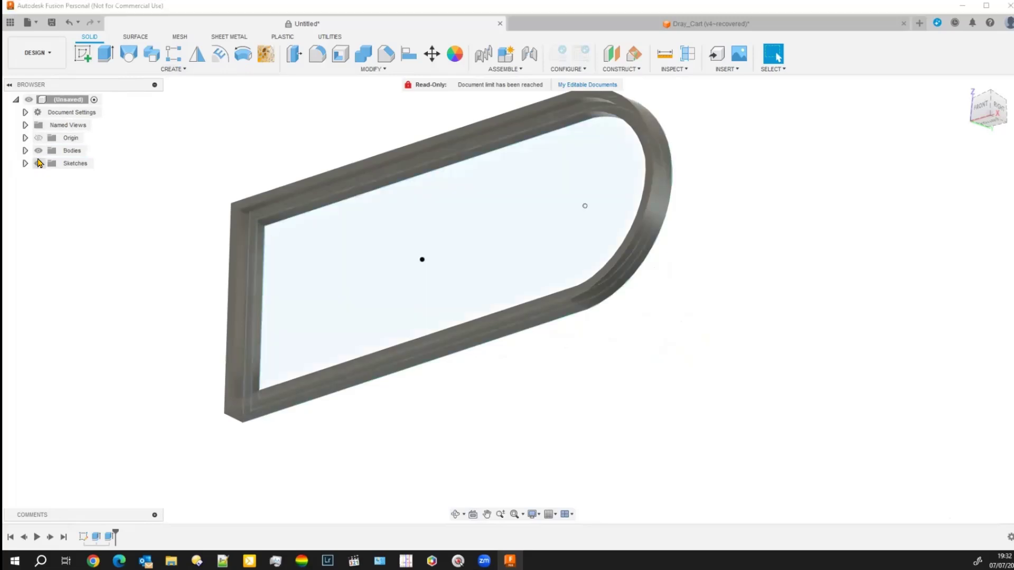
left_click(25, 164)
right_click(85, 180)
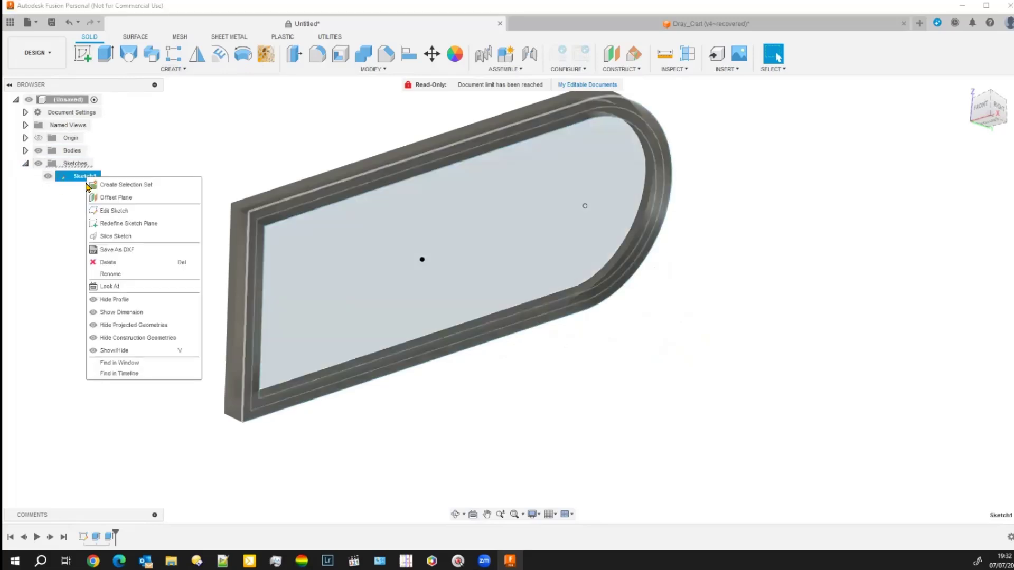
left_click(108, 211)
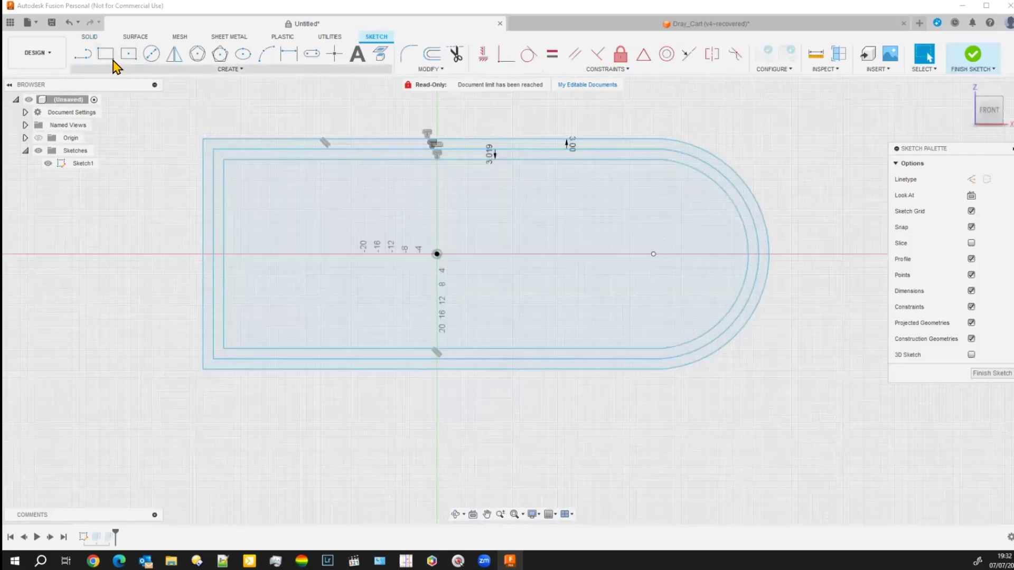
- Draw a horizontal line about 152 mm long through the origin, from the innermost outline's straight end to its arc
left_click(81, 55)
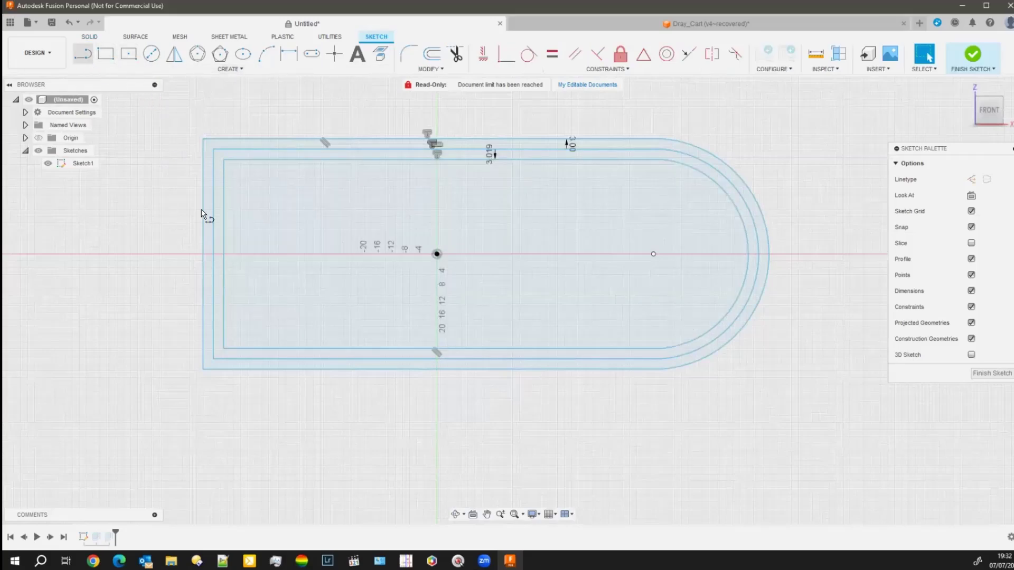
left_click(223, 253)
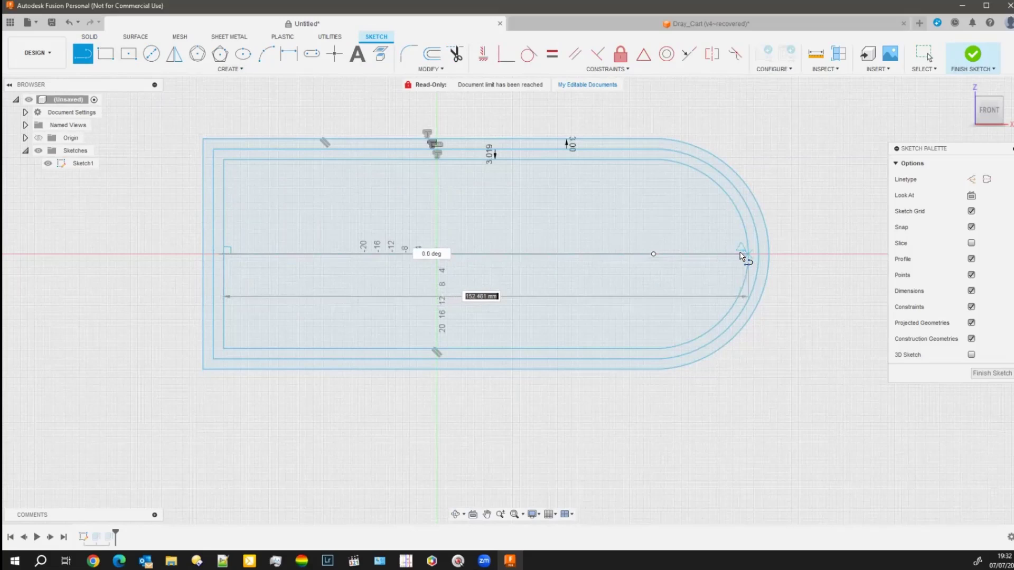
double_click(744, 254)
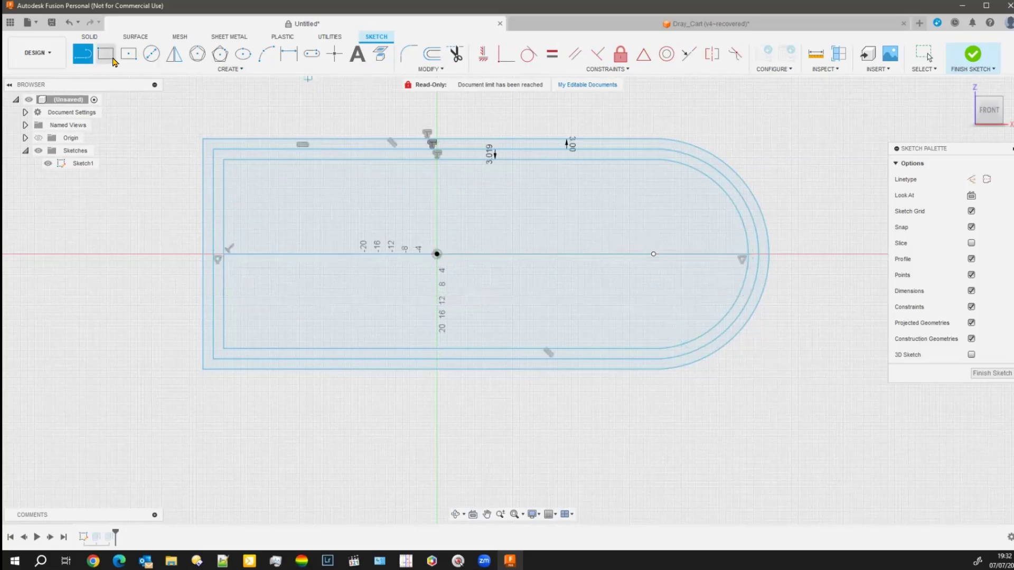
- Offset the horizontal centre line 0.25 mm to each side and delete the original line between the two offsets
left_click(376, 255)
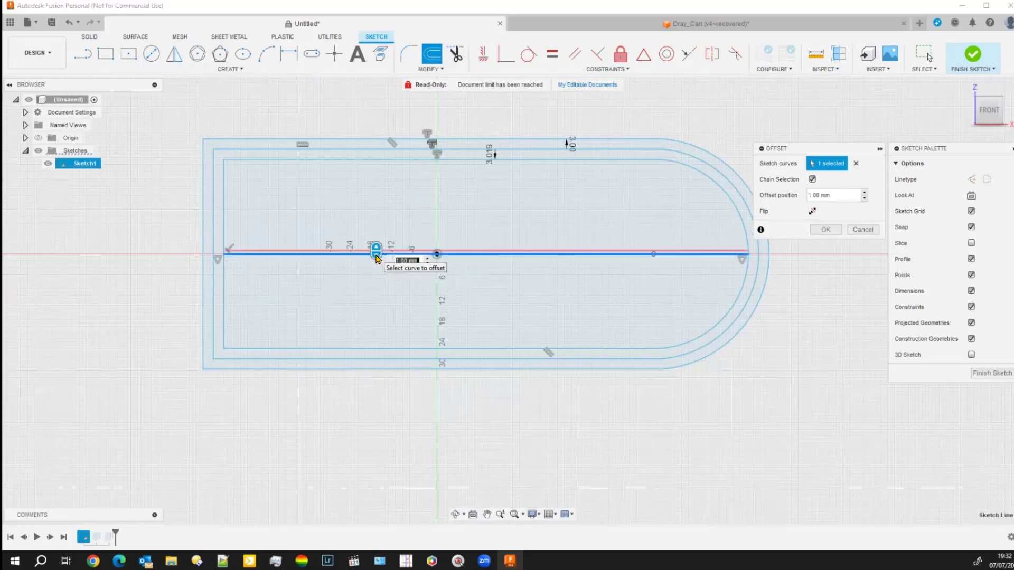
type("0.25")
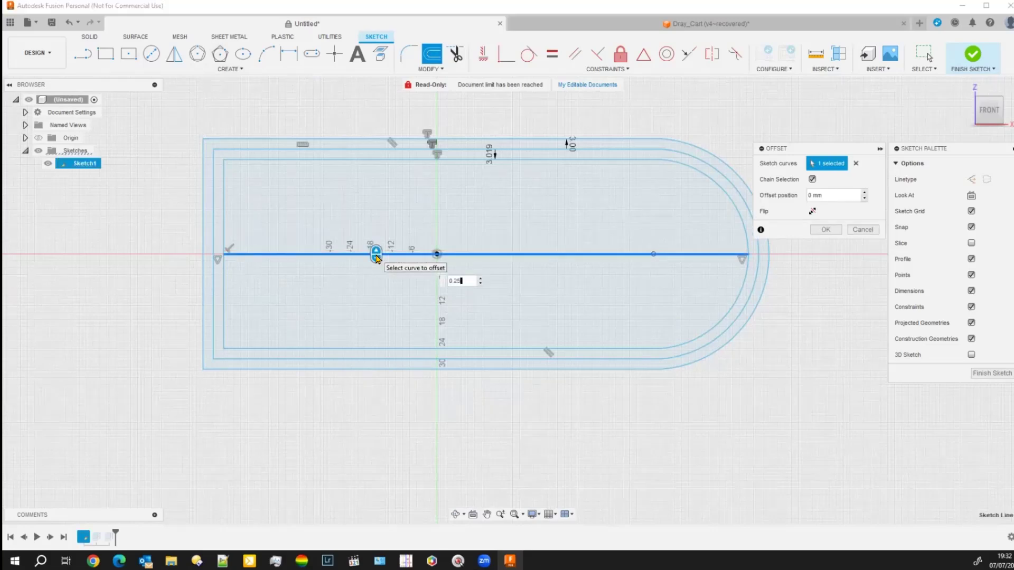
key("Return")
scroll(378, 258, "up", 3)
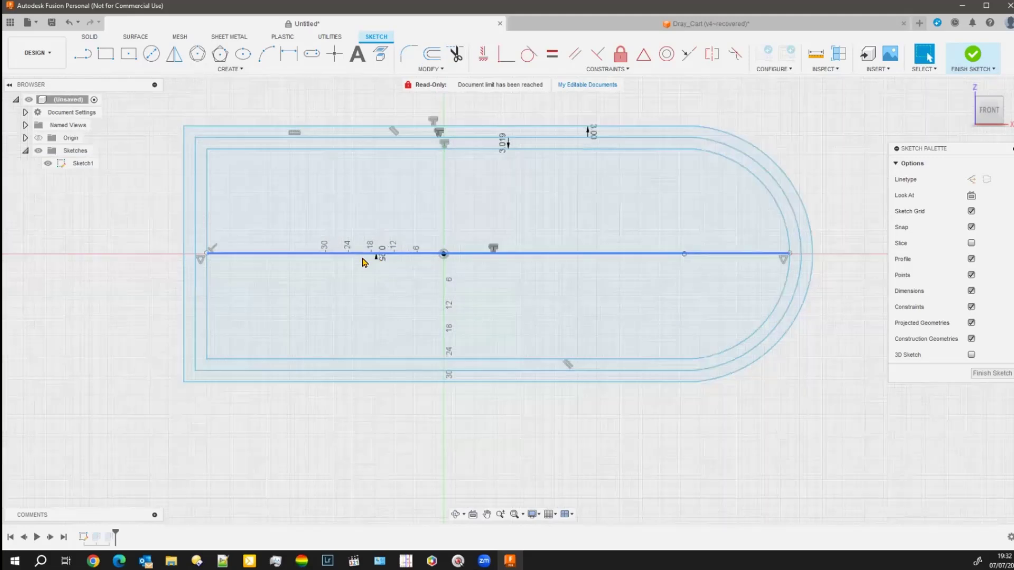
scroll(423, 249, "up", 3)
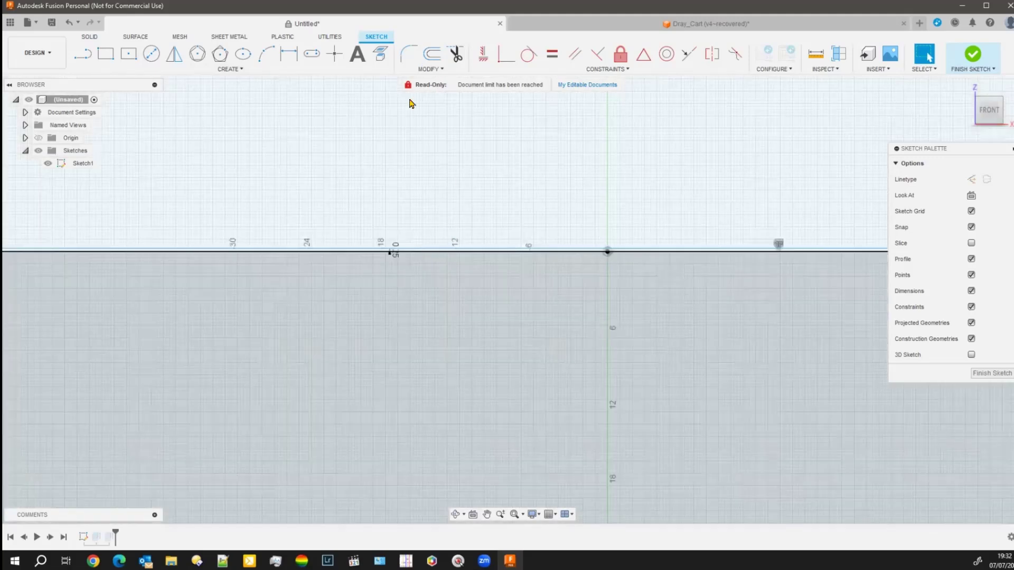
scroll(423, 248, "up", 2)
left_click(423, 246)
left_click(428, 62)
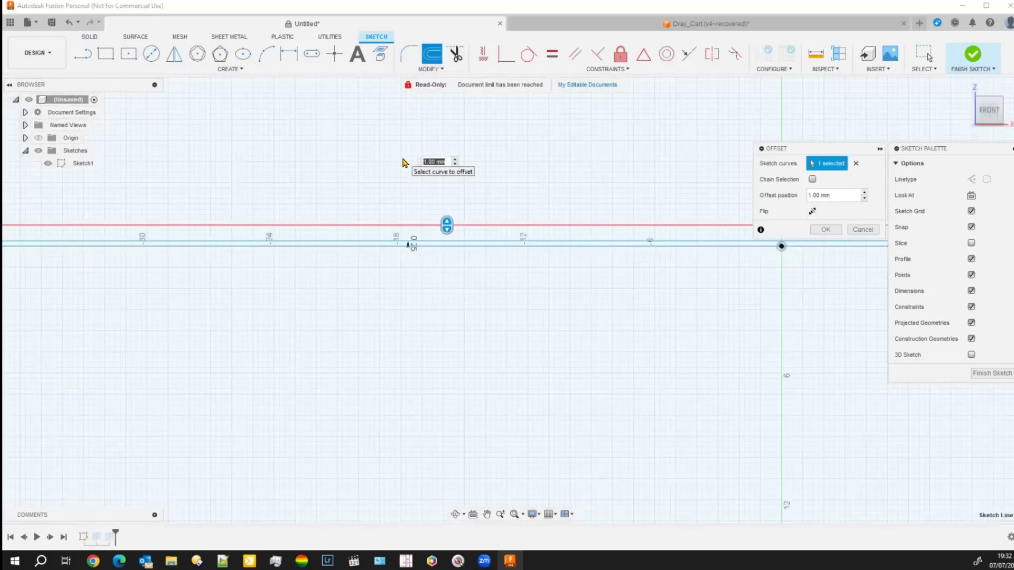
type("-0.25")
key("Return")
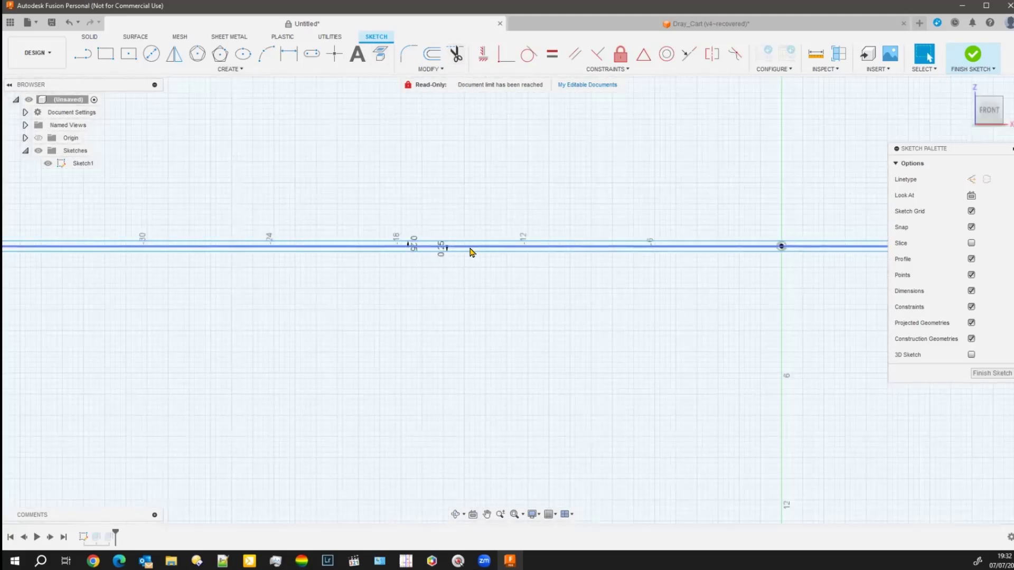
left_click(471, 249)
key("Delete")
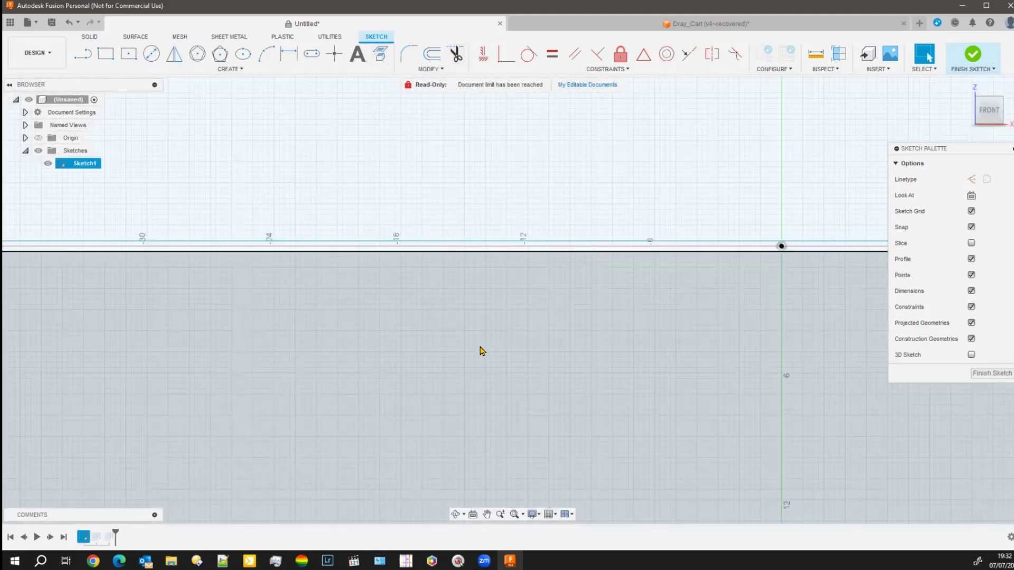
- Undo the centre line work, both ring extrusions and the earlier offsets, back to the single round-ended outline in the sketch
scroll(485, 327, "down", 2)
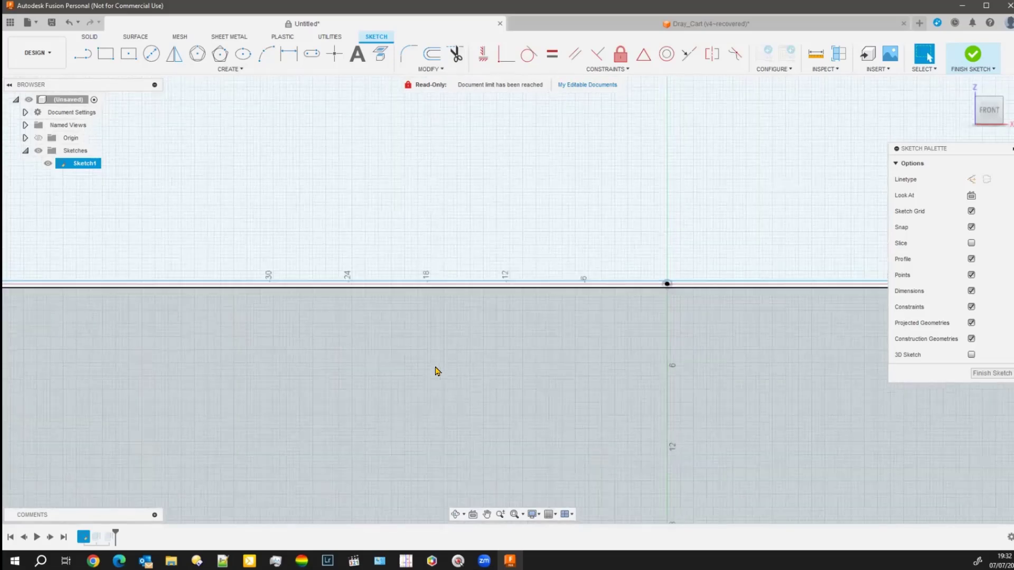
mouse_move(443, 368)
middle_mouse_down("shift")
mouse_move(398, 319)
mouse_move(393, 274)
middle_mouse_up("shift")
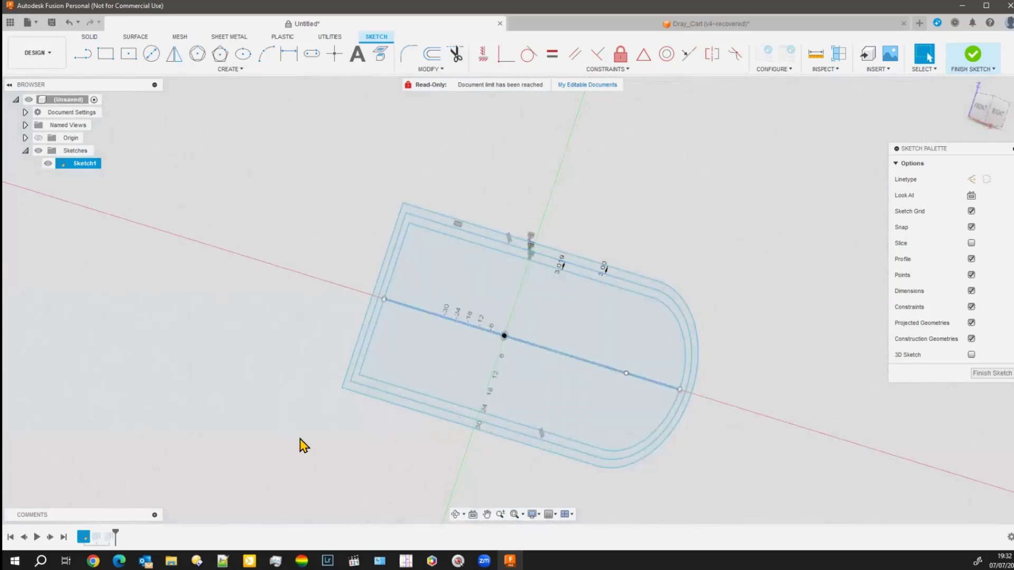
middle_click_drag(292, 468, 347, 471)
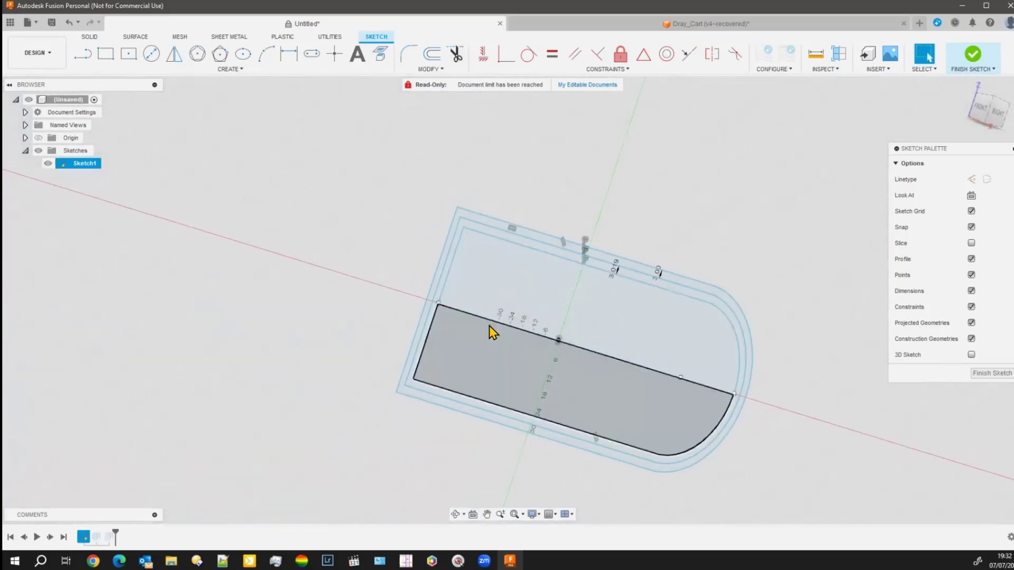
middle_click_drag(612, 194, 370, 154)
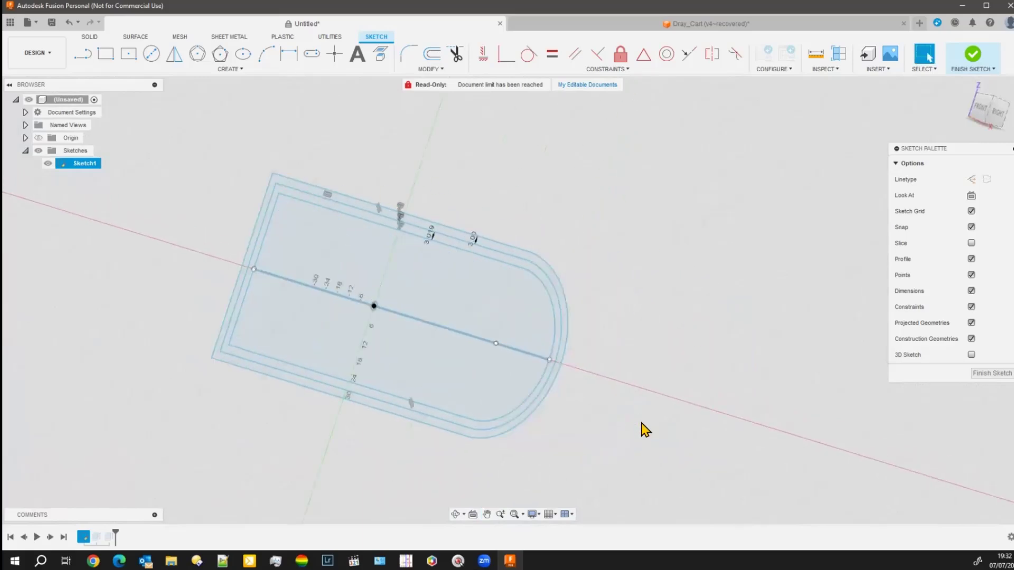
middle_click_drag(534, 485, 595, 469)
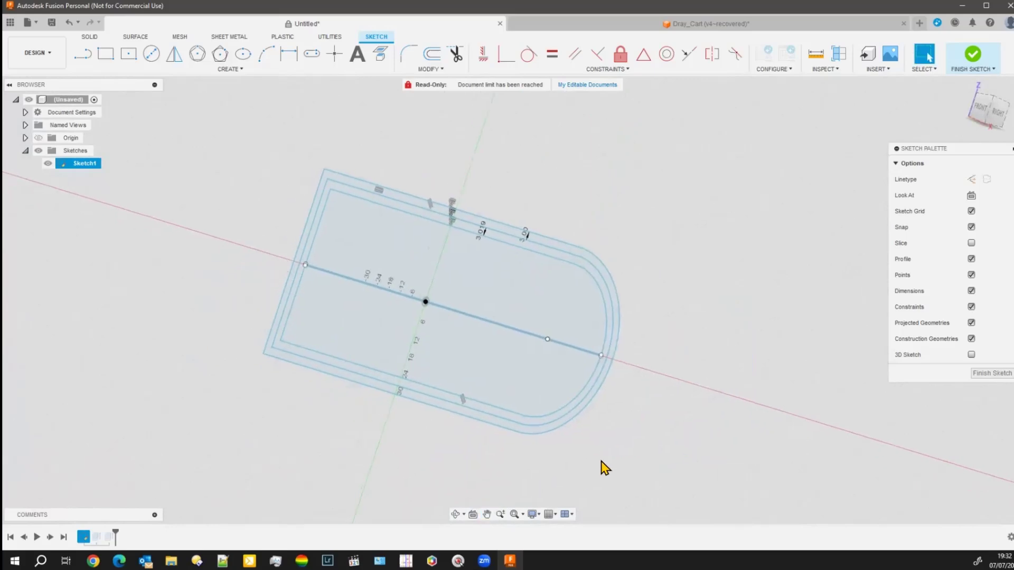
key("ctrl+z")
key("ctrl+z")
key("ctrl+z")
key("ctrl+z")
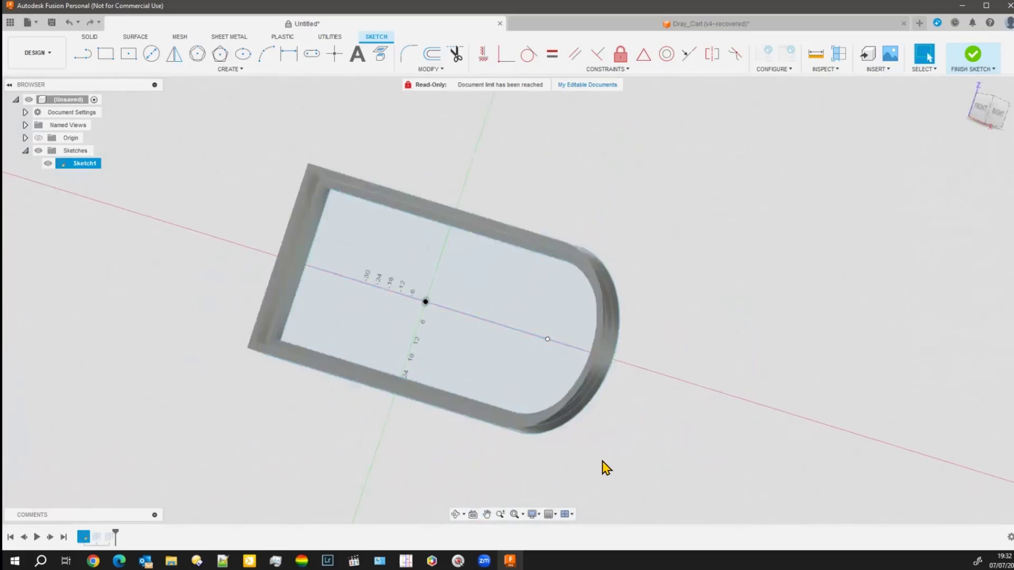
key("ctrl+z")
key("ctrl+z")
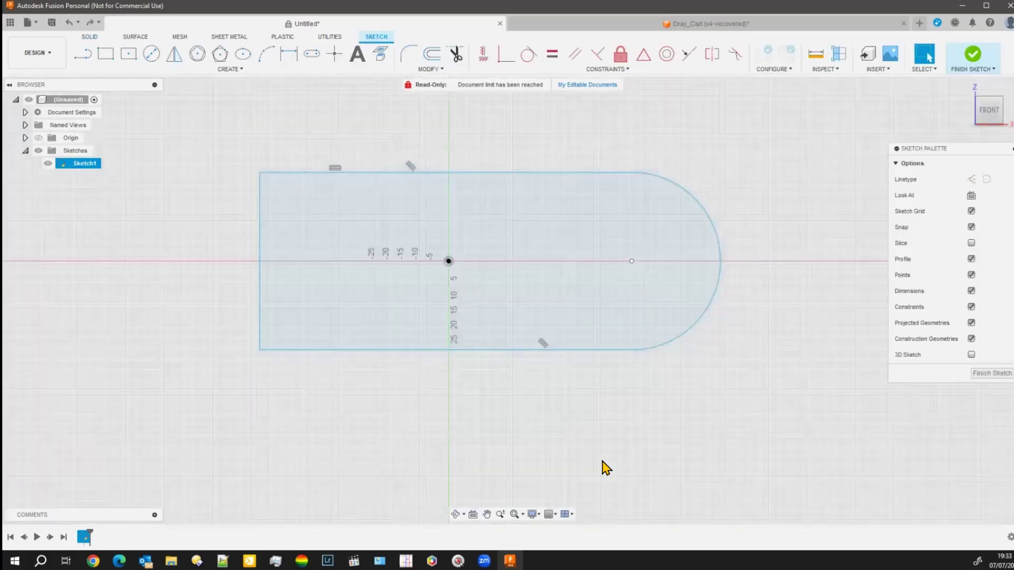
- Offset the whole round-ended outline outward by about 3.7 mm
middle_click_drag(614, 419, 607, 468)
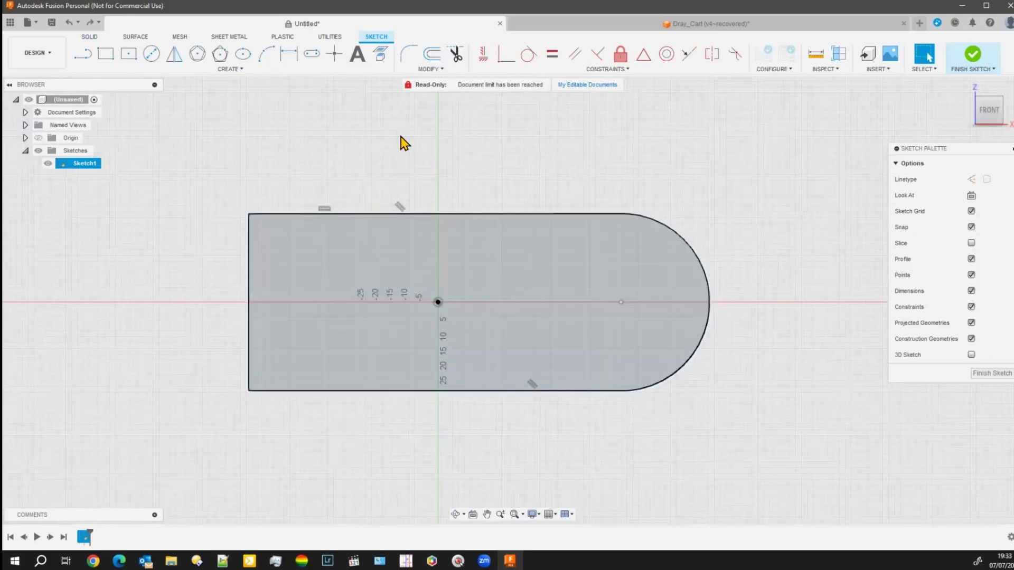
left_click(432, 54)
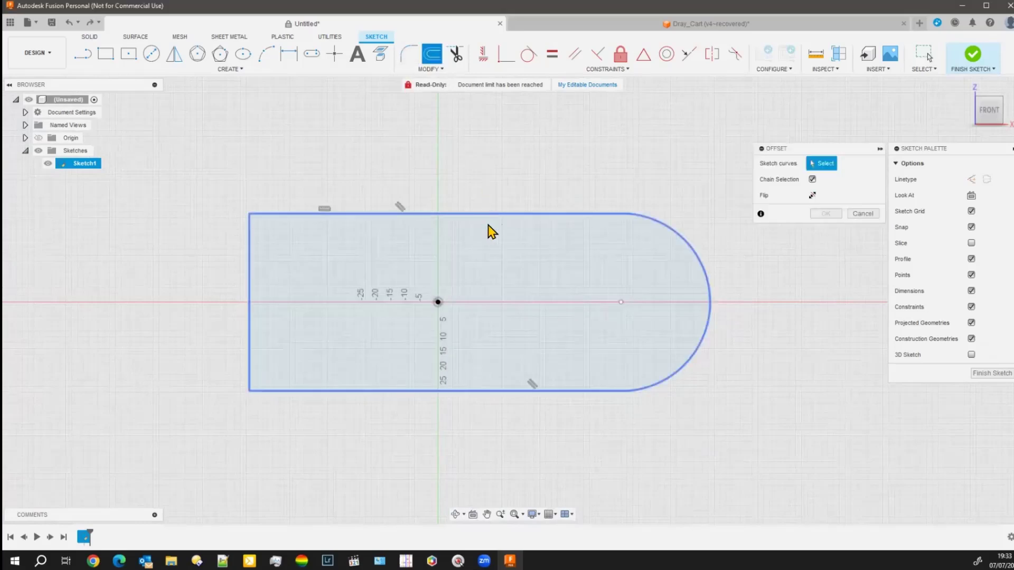
left_click(489, 228)
left_click_drag(492, 209, 493, 201)
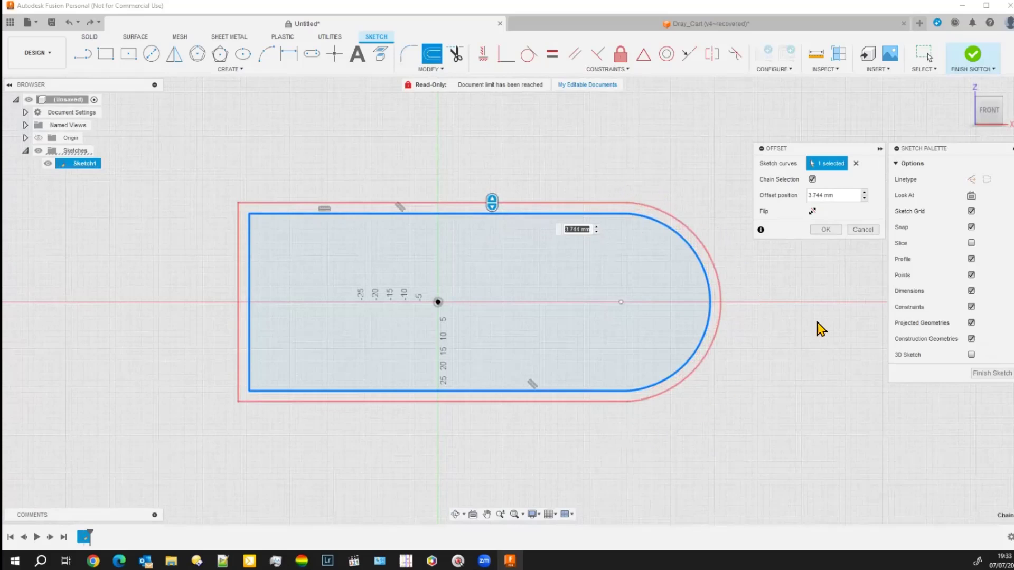
left_click(826, 230)
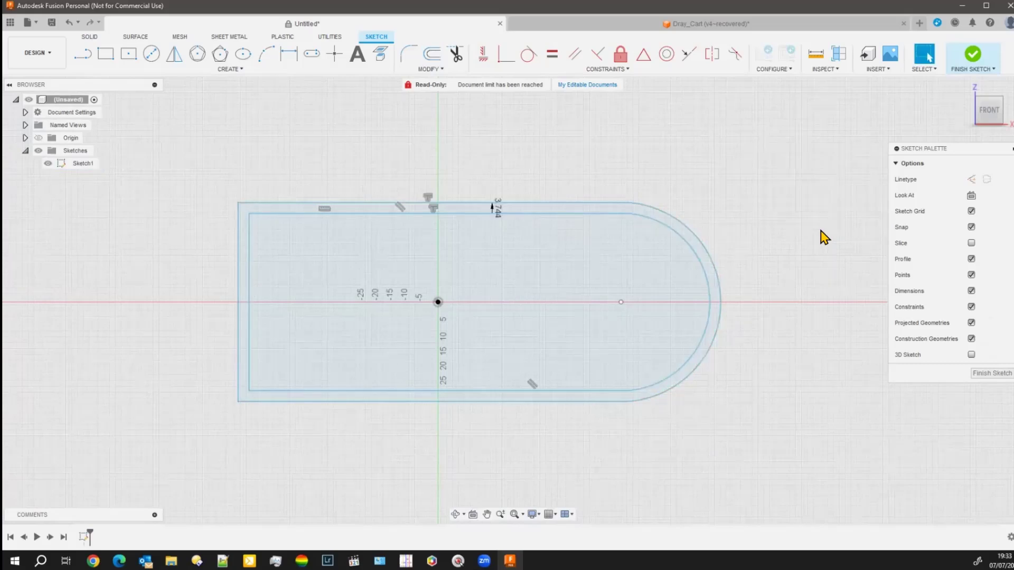
left_click(431, 59)
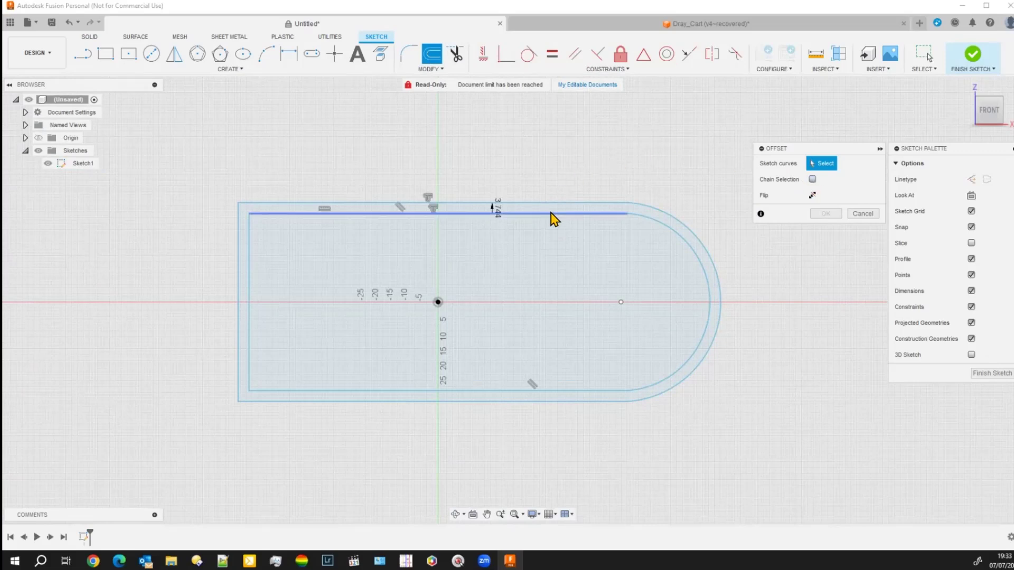
left_click(534, 391)
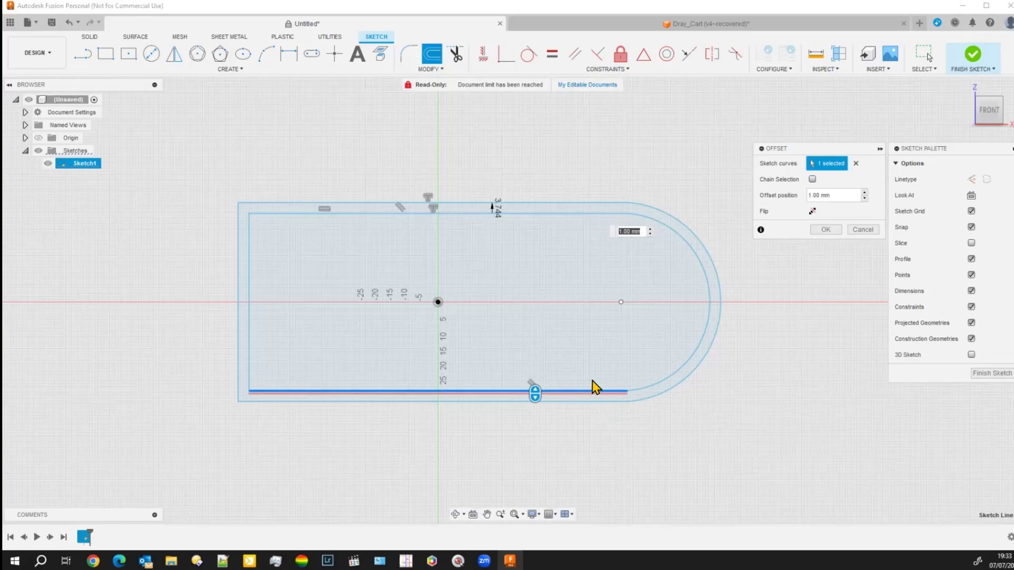
key("Escape")
- Offset only the inner outline's end arc outward by about 14.5 mm, with chain selection turned off
left_click(431, 63)
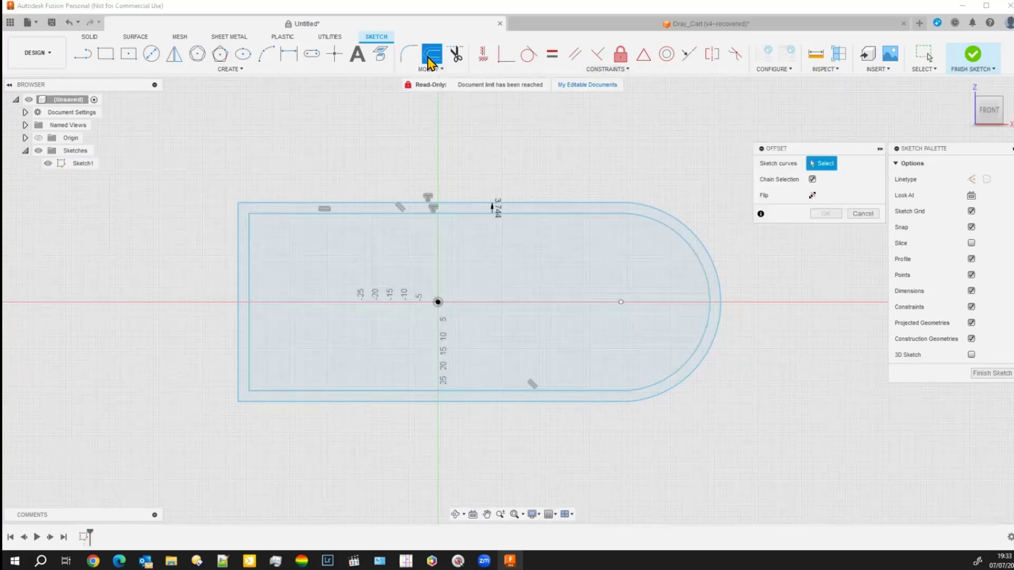
left_click(812, 180)
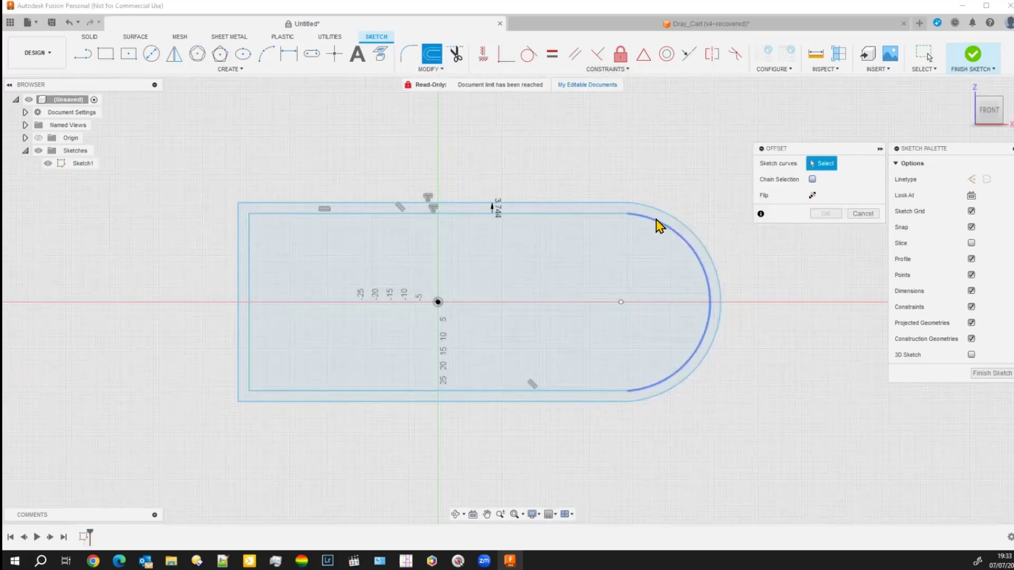
left_click(659, 222)
left_click_drag(660, 219, 683, 186)
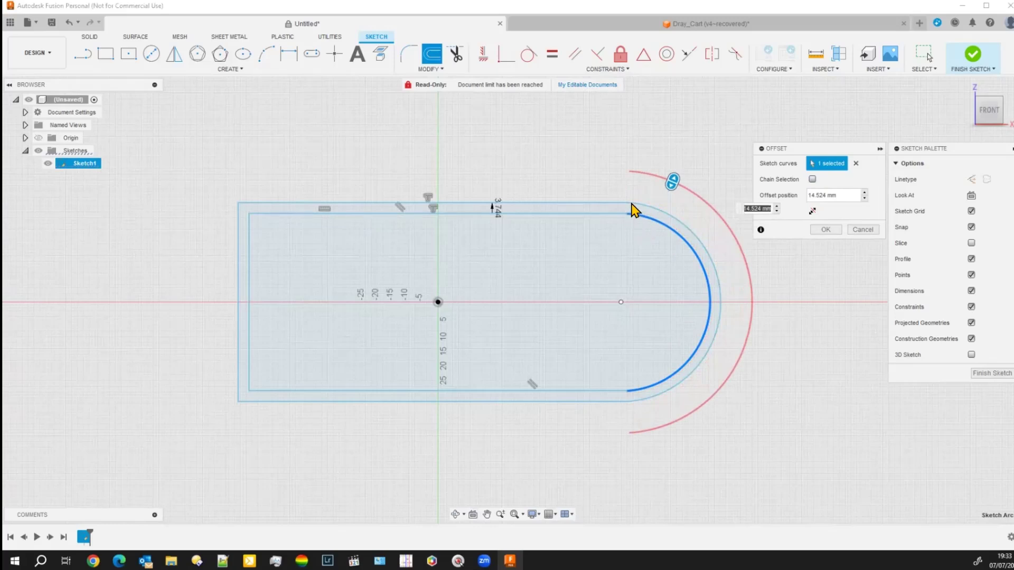
scroll(636, 191, "up", 5)
scroll(660, 311, "up", 2)
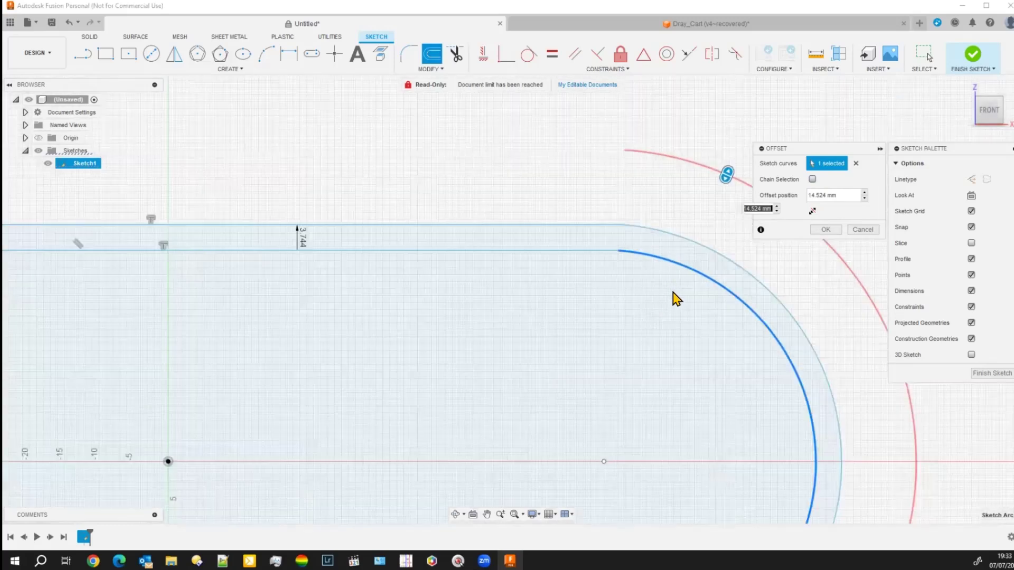
scroll(677, 302, "up", 2)
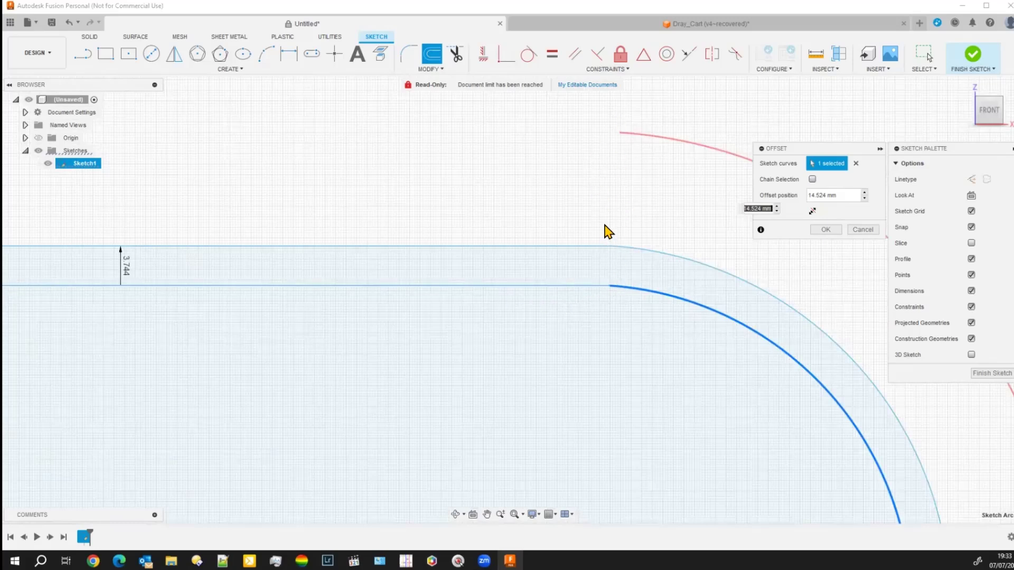
scroll(608, 231, "down", 3)
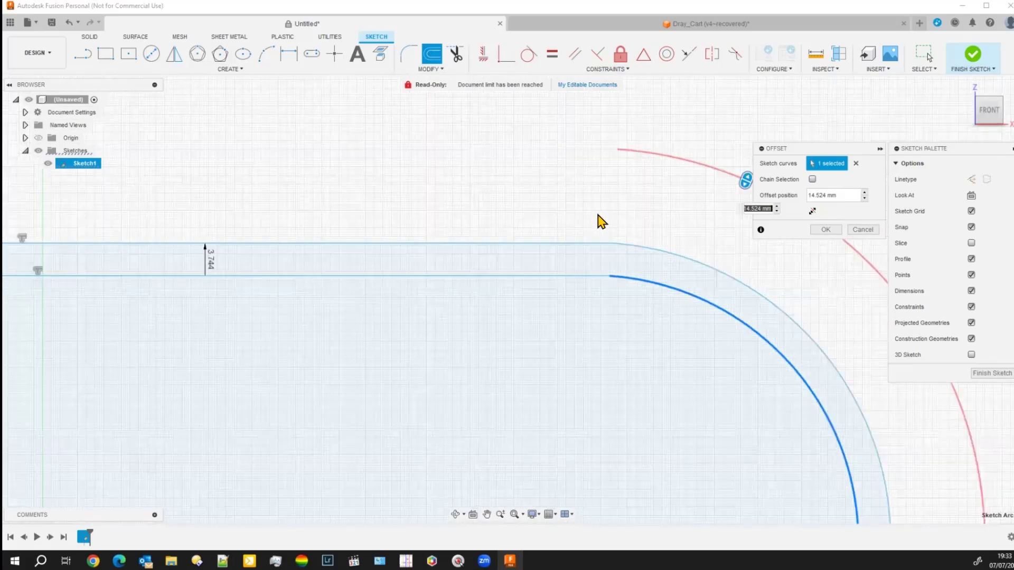
- Draw vertical lines from both ends of the large outer arc to the frame outlines, closing the arched band
left_click(82, 54)
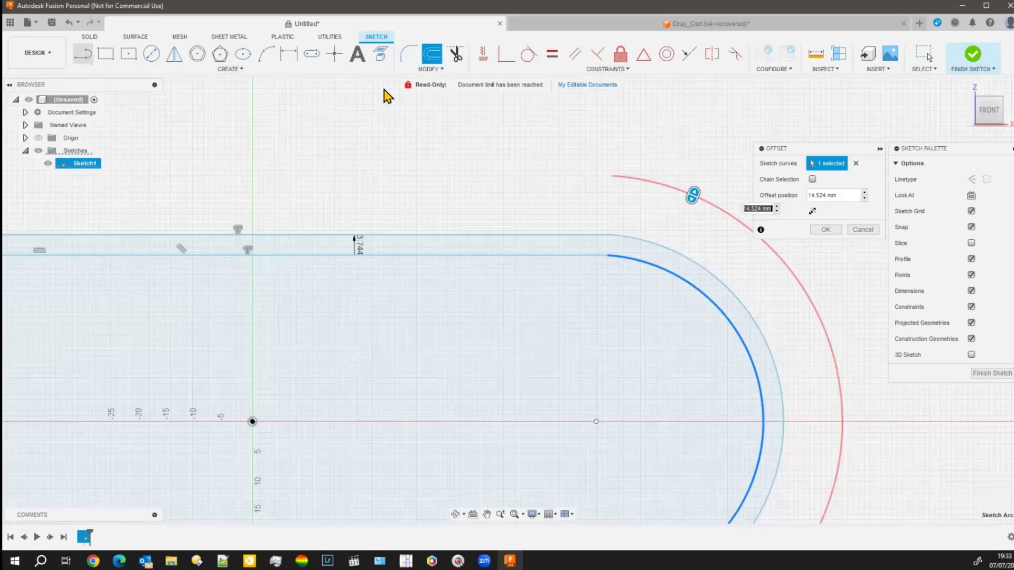
left_click(614, 174)
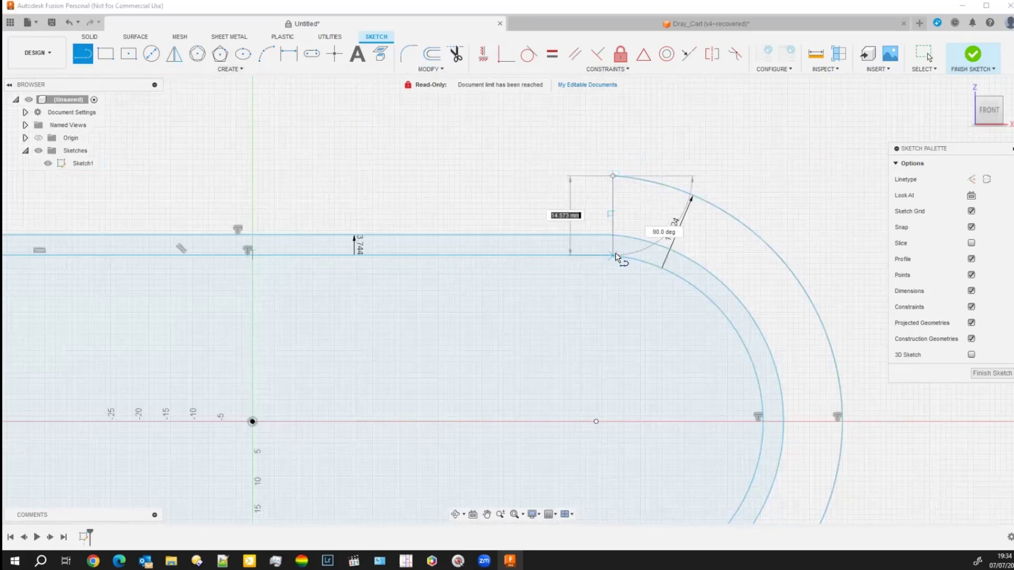
left_click(614, 256)
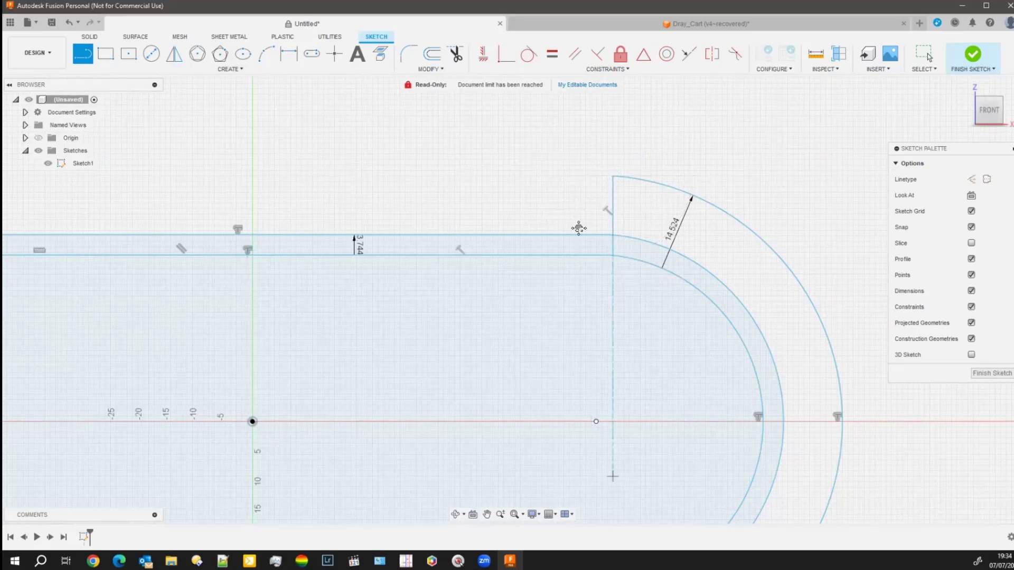
middle_click_drag(579, 228, 565, 102)
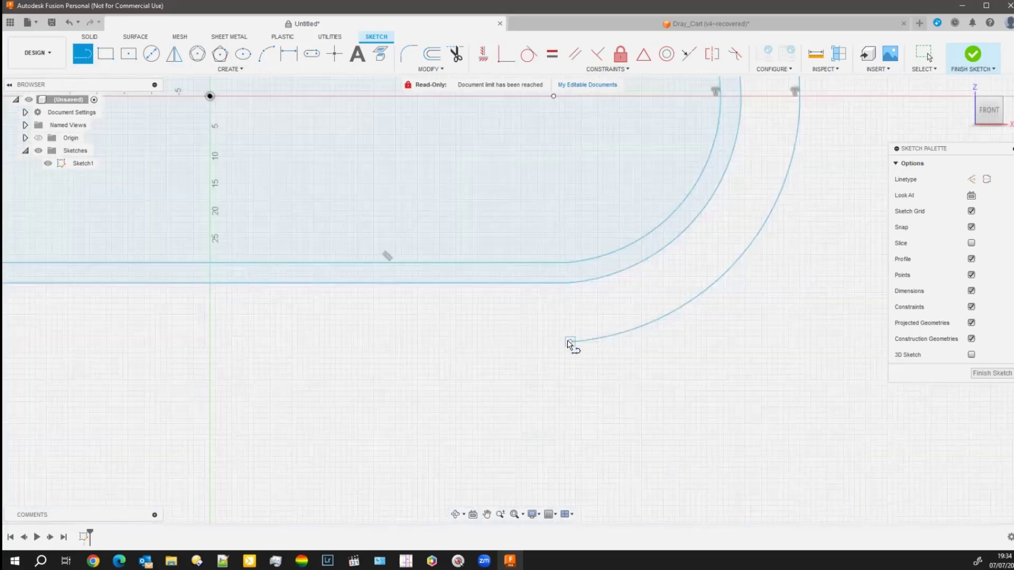
left_click(571, 341)
left_click(571, 283)
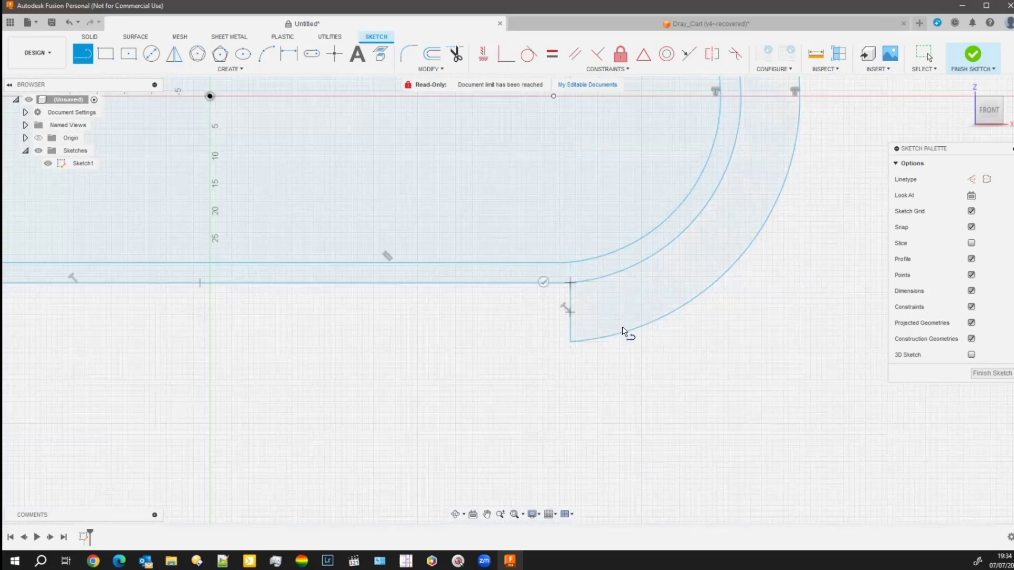
scroll(660, 381, "down", 5)
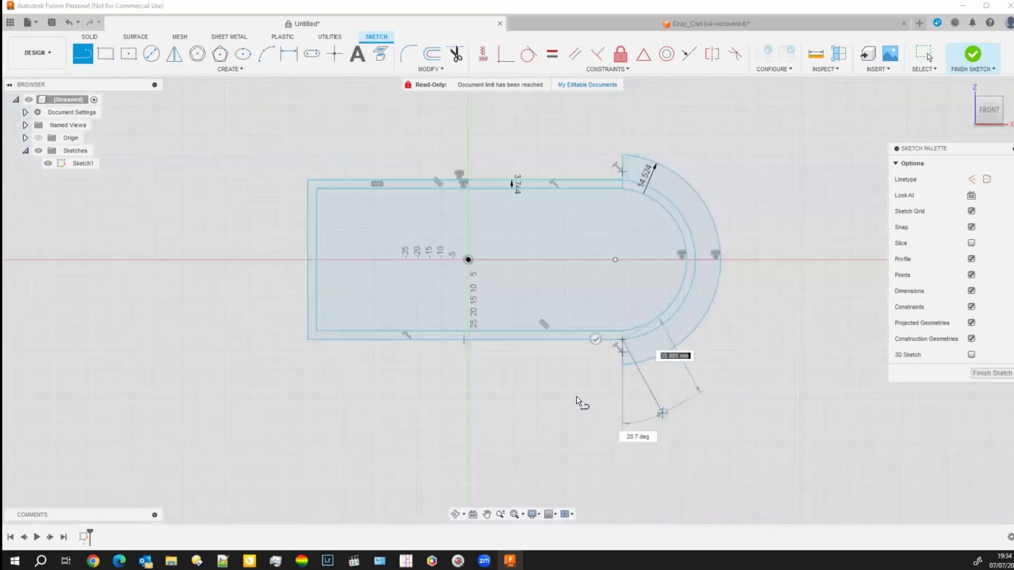
key("Escape")
middle_click_drag(456, 167, 421, 224)
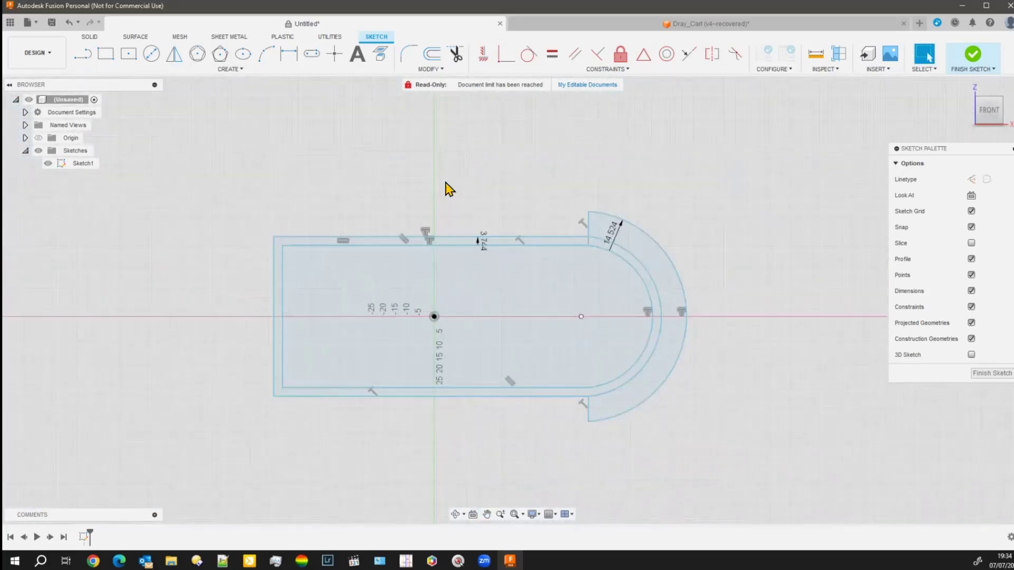
scroll(424, 222, "down", 1)
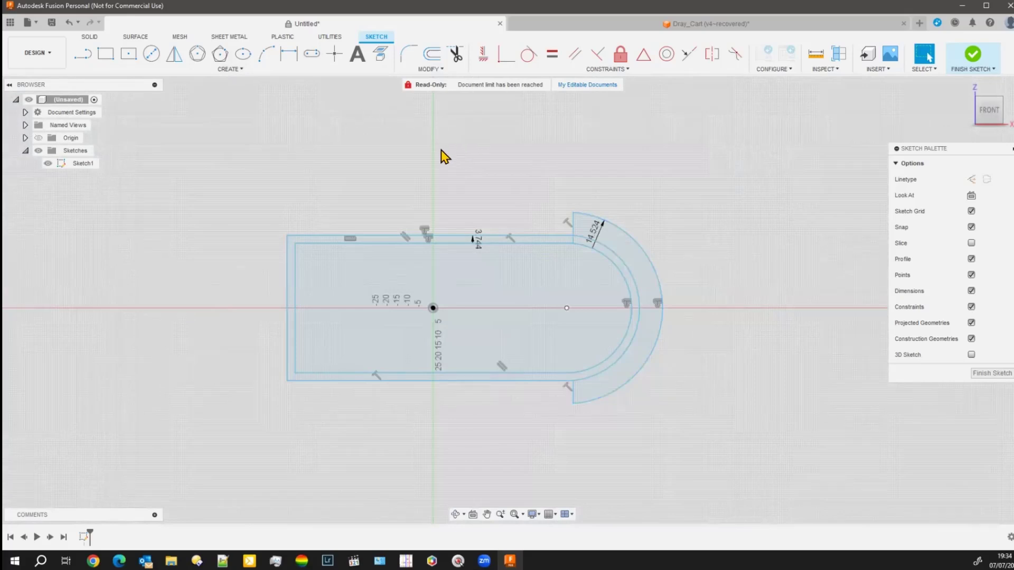
left_click(432, 53)
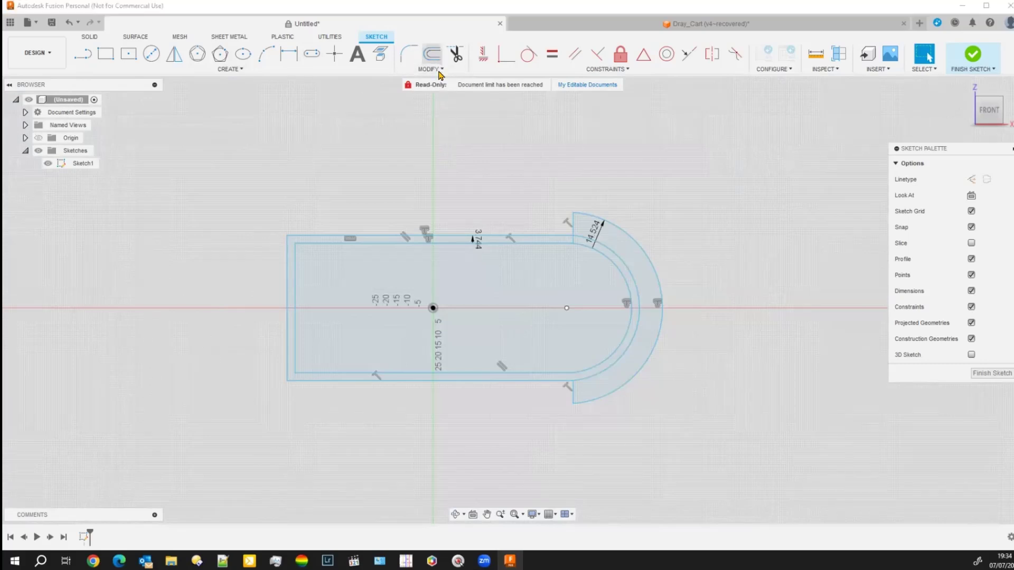
left_click(510, 244)
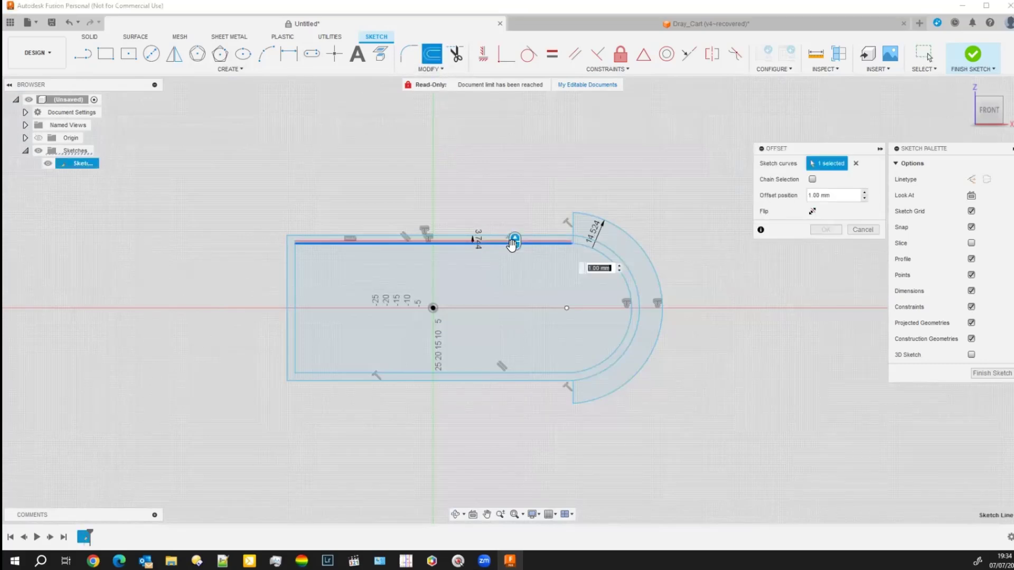
middle_click_drag(731, 296, 380, 277)
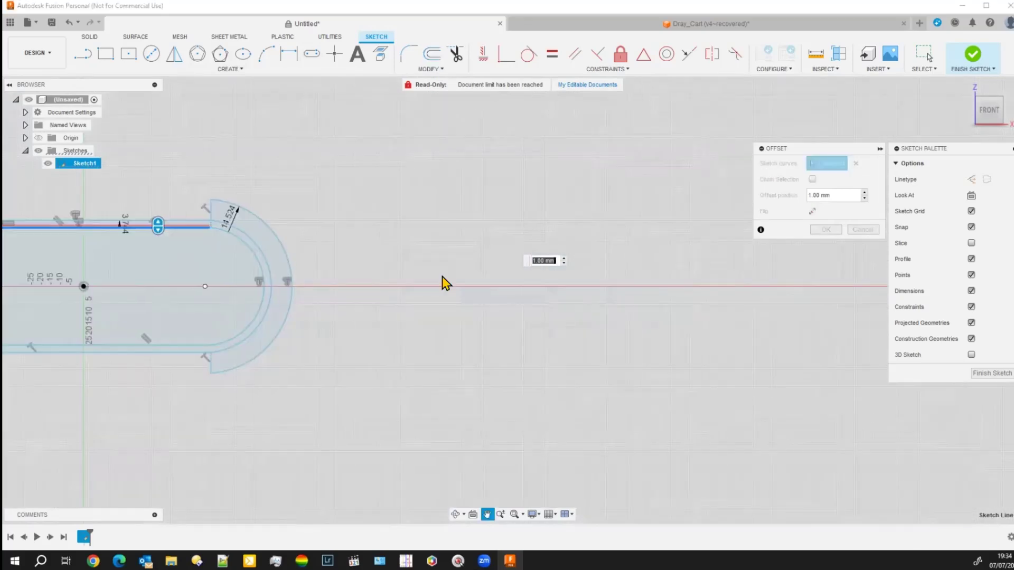
middle_click_drag(499, 285, 491, 289)
left_click(863, 229)
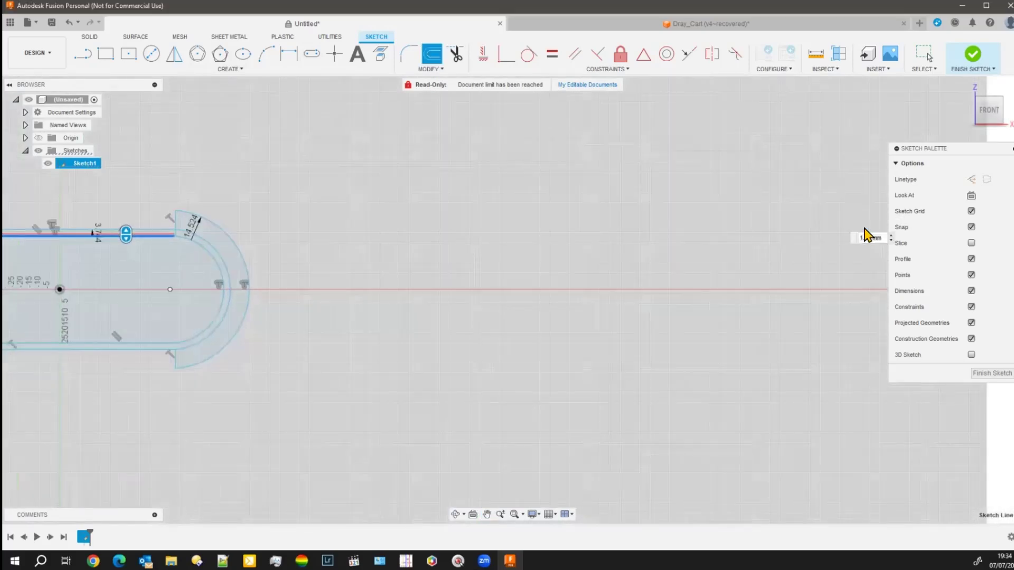
- Draw a two-point rectangle in the empty area beyond the rounded end of the frame, straddling the horizontal axis
left_click(108, 54)
left_click(416, 234)
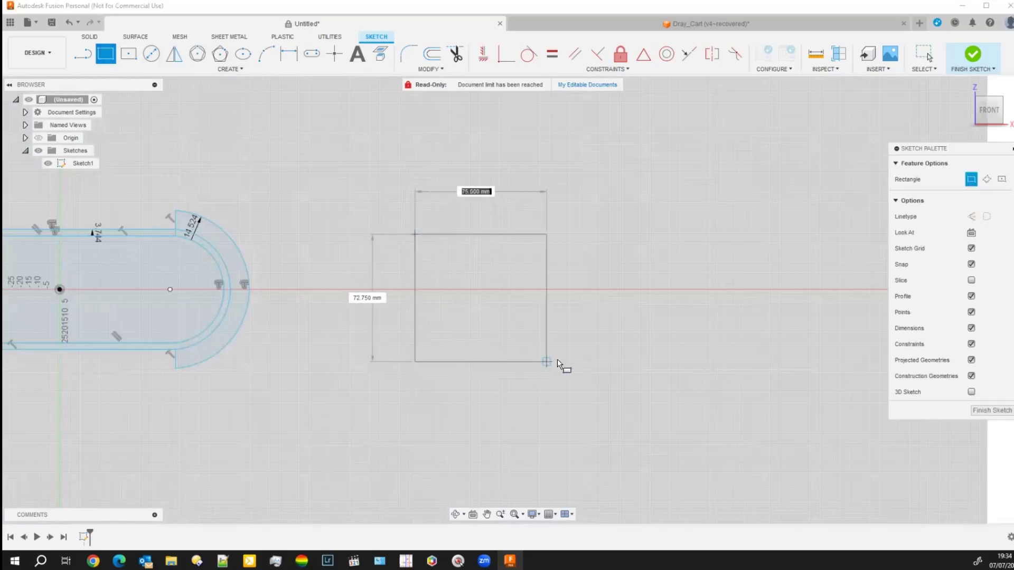
left_click(577, 353)
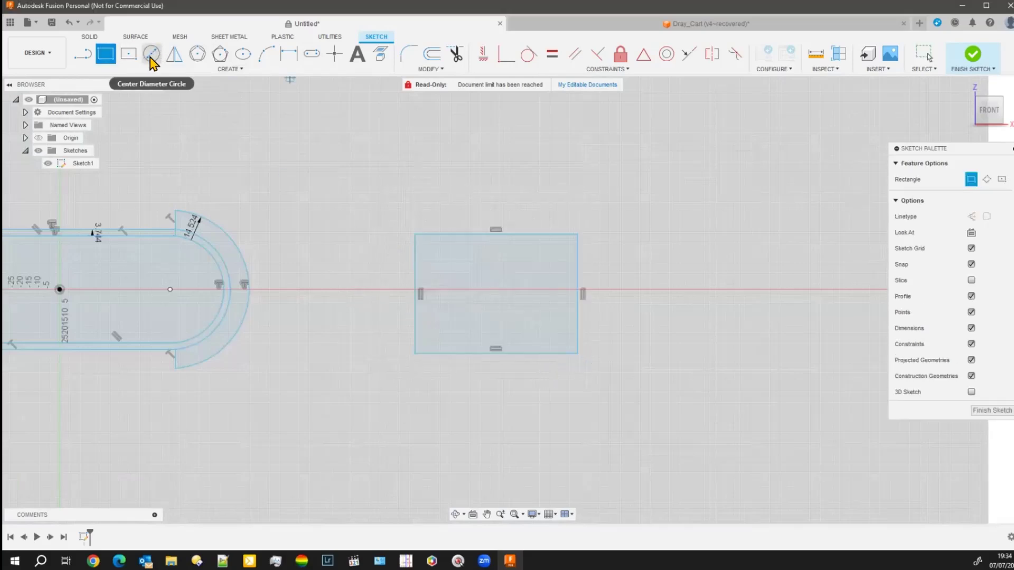
- Offset the whole separate rectangle by about 5.9 mm with chain selection turned on, and flip the offset direction
scroll(496, 239, "up", 2)
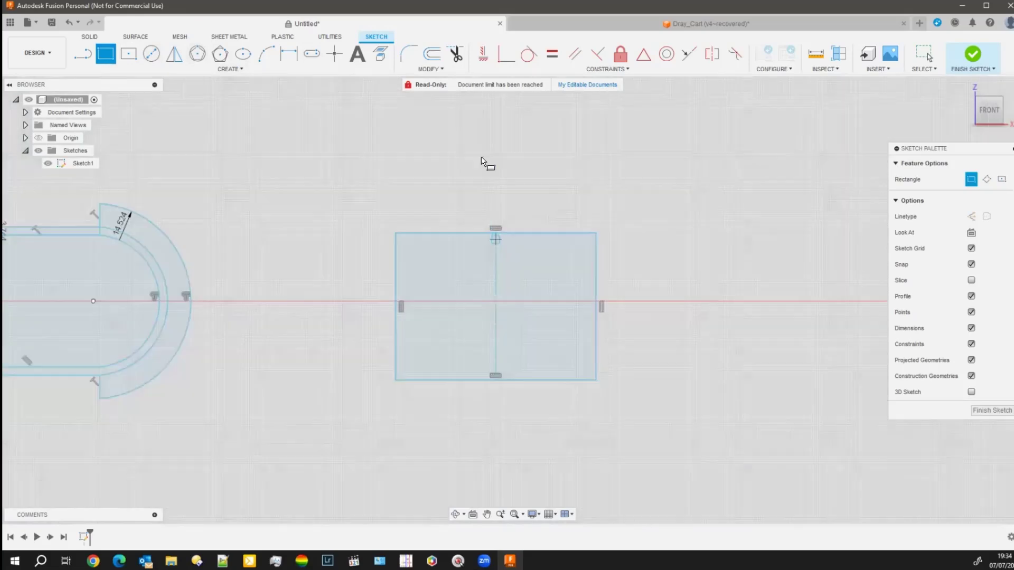
left_click(433, 54)
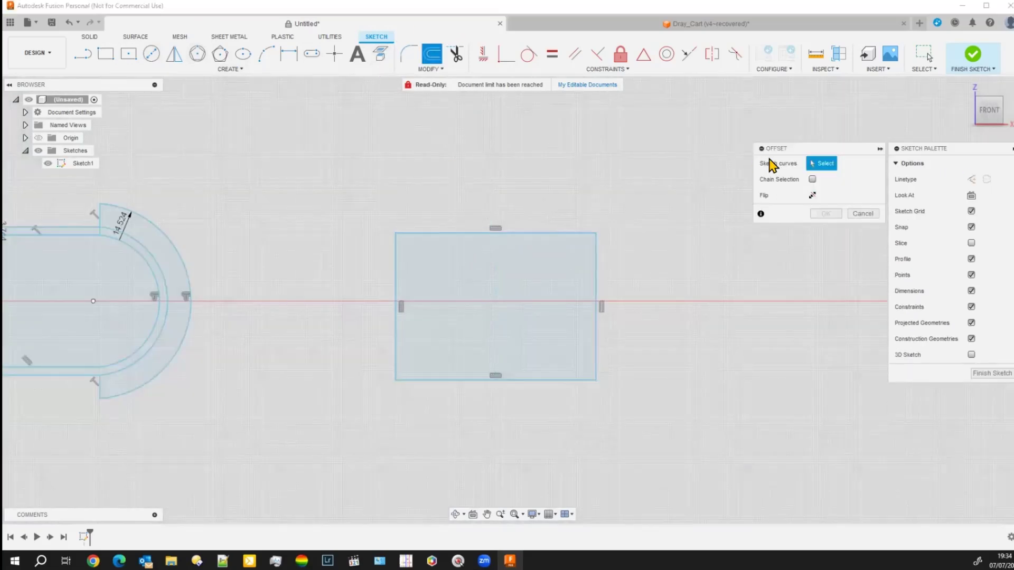
left_click(484, 233)
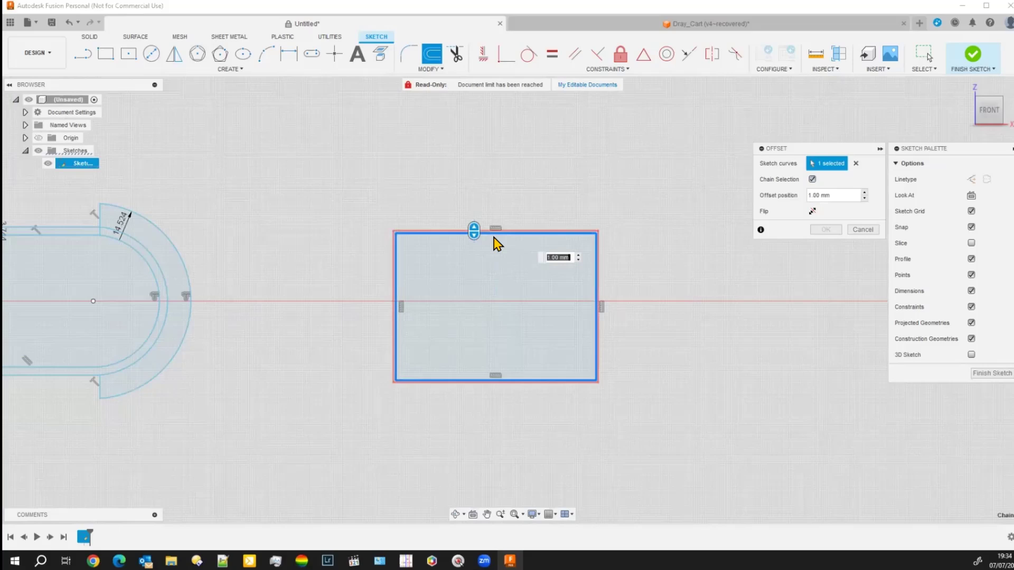
left_click_drag(473, 229, 474, 219)
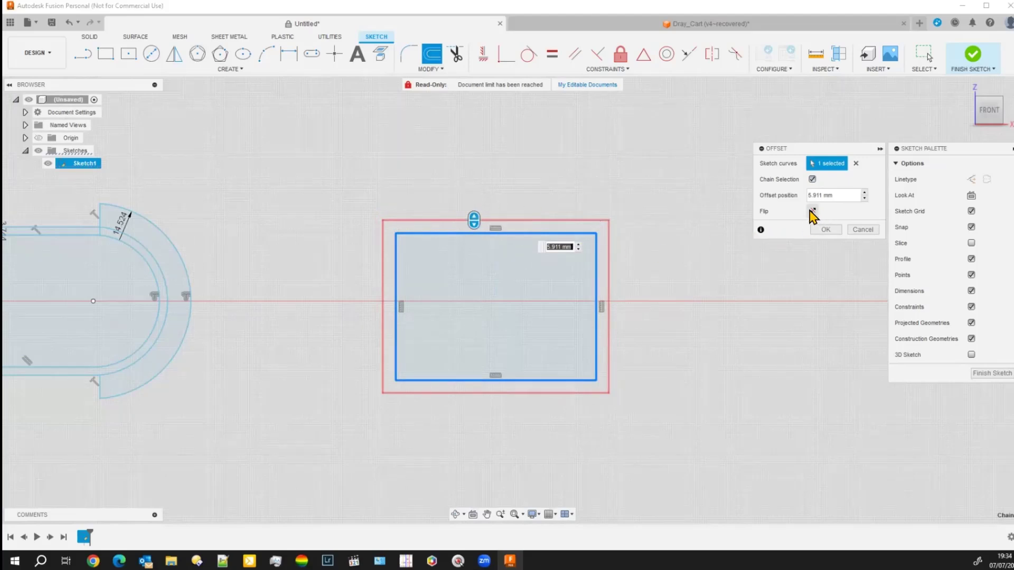
left_click(812, 212)
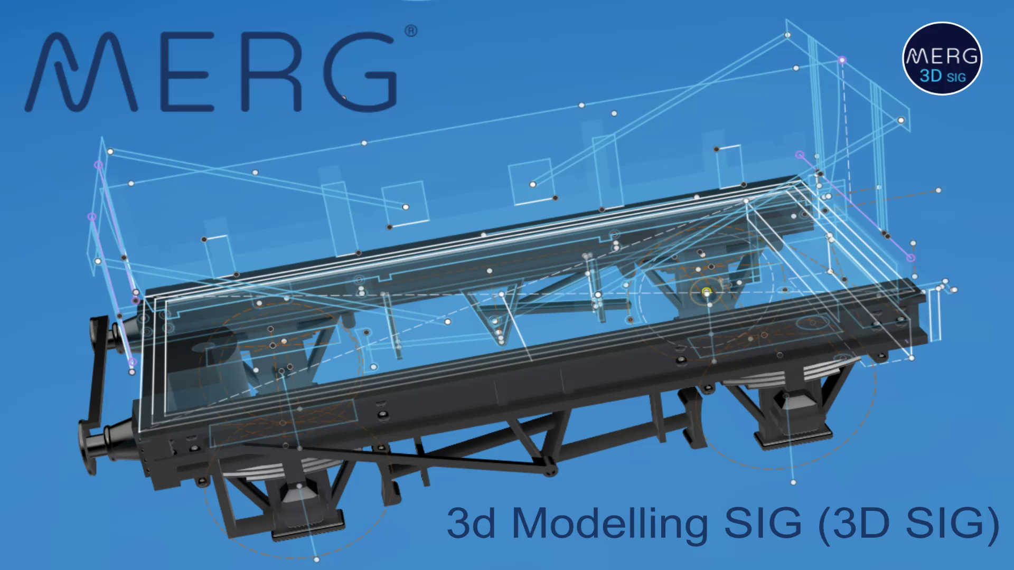